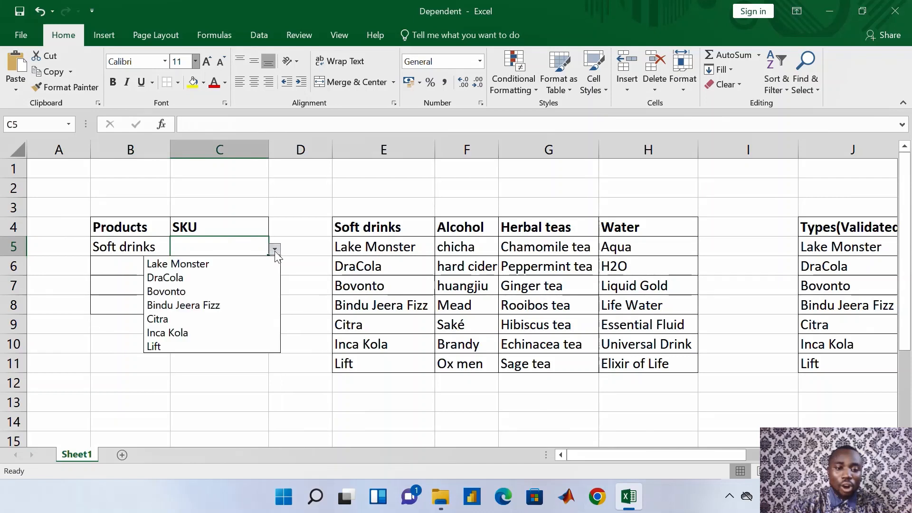
Choose Lake Monster as the SKU in C5 and check the drop-down lists for the product and its SKUs
{"action": "left_click", "coordinate": [239, 265]}
{"action": "left_click", "coordinate": [155, 248]}
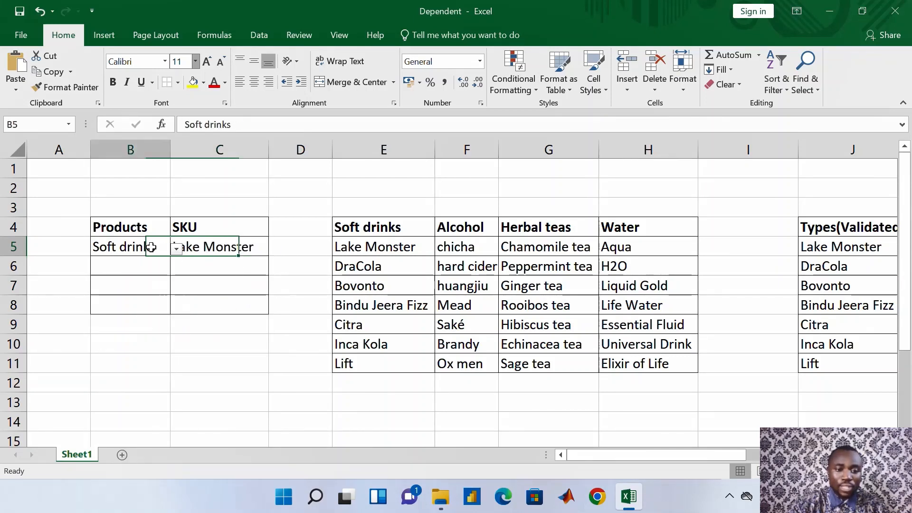
{"action": "left_click", "coordinate": [177, 249]}
{"action": "left_click", "coordinate": [147, 264]}
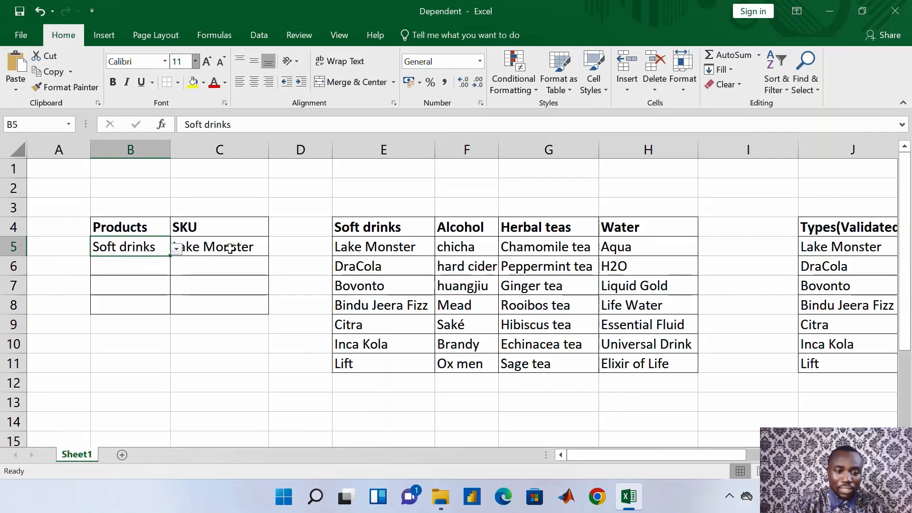
{"action": "left_click", "coordinate": [185, 247]}
{"action": "left_click", "coordinate": [274, 249]}
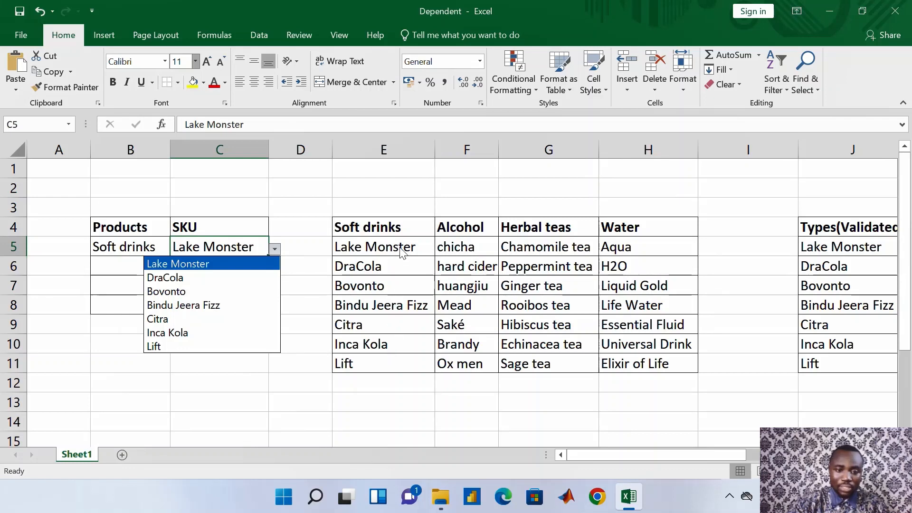
Set the product in B5 to Alcohol and view the SKU options offered in C5
{"action": "key", "text": "Escape"}
{"action": "left_click", "coordinate": [159, 247]}
{"action": "left_click", "coordinate": [177, 249]}
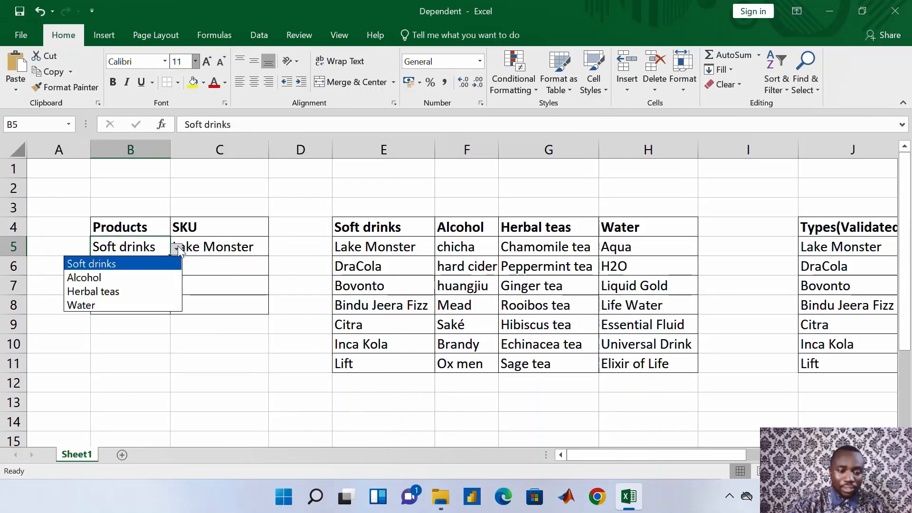
{"action": "left_click", "coordinate": [164, 275]}
{"action": "left_click", "coordinate": [242, 248]}
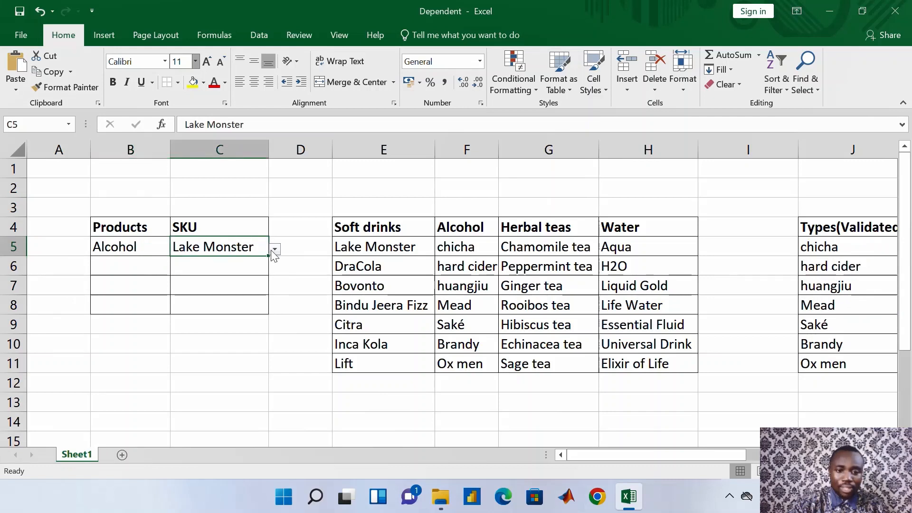
{"action": "left_click", "coordinate": [274, 249]}
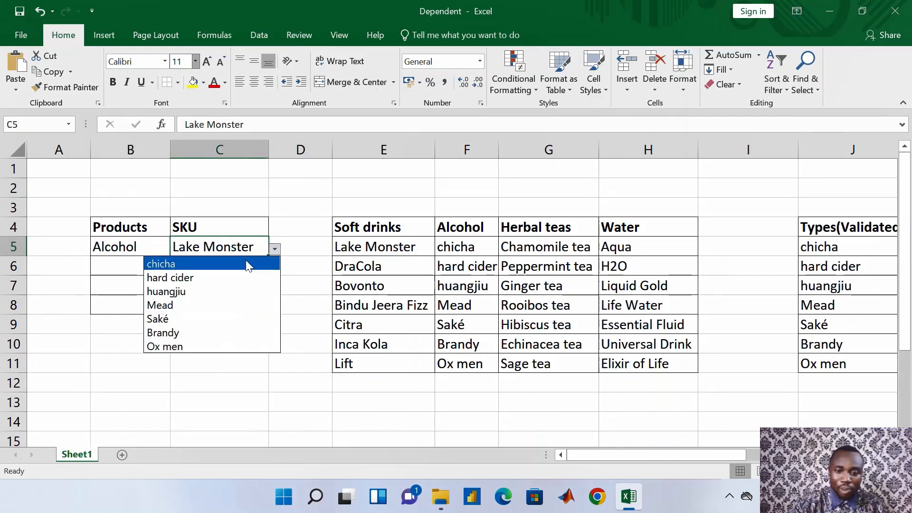
{"action": "left_click", "coordinate": [217, 246]}
Set the product in B5 to Herbal teas
{"action": "left_click", "coordinate": [176, 249]}
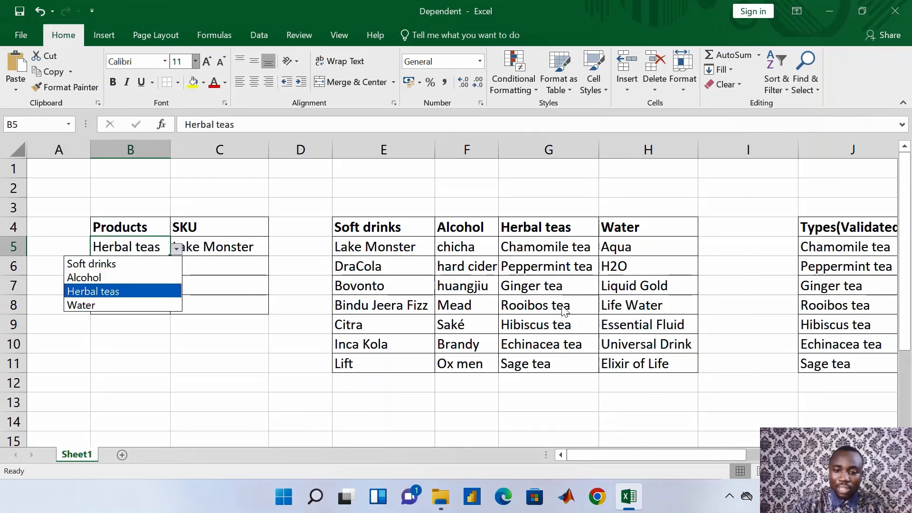
{"action": "left_click", "coordinate": [166, 249]}
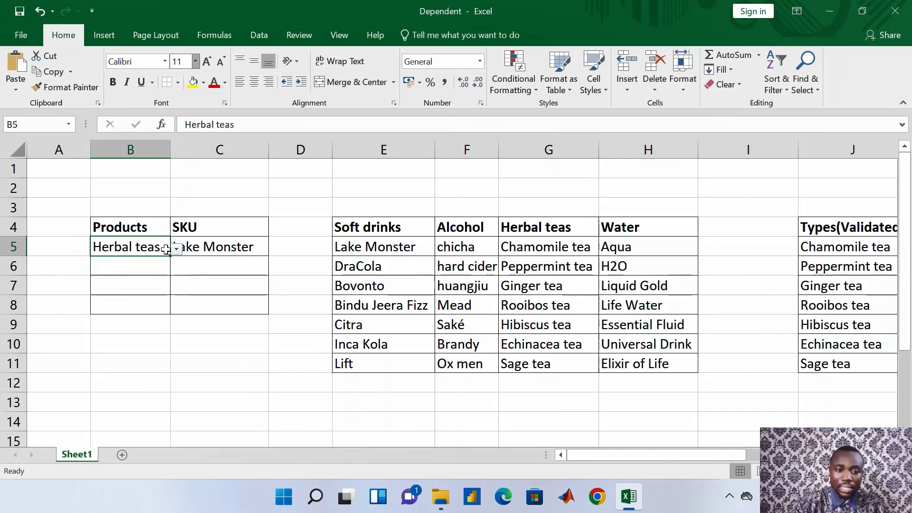
{"action": "left_click", "coordinate": [176, 250]}
{"action": "left_click", "coordinate": [155, 247]}
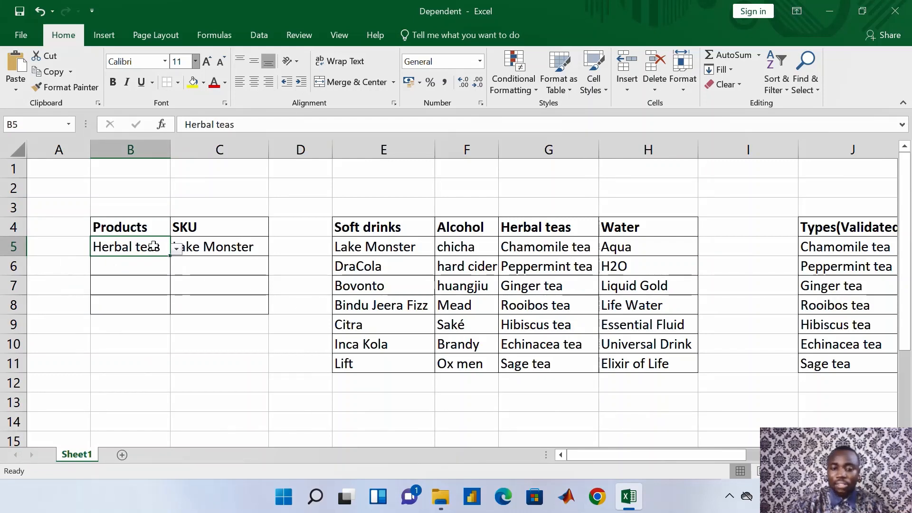
{"action": "left_click", "coordinate": [188, 252]}
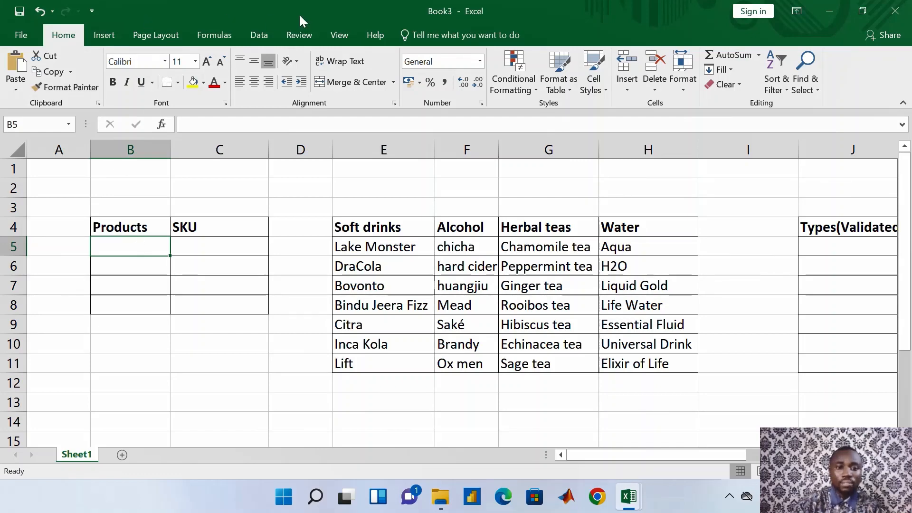
Add a List data validation to B5 in the Book3 workbook, using the category headers E4:H4 as its source
{"action": "left_click", "coordinate": [262, 35]}
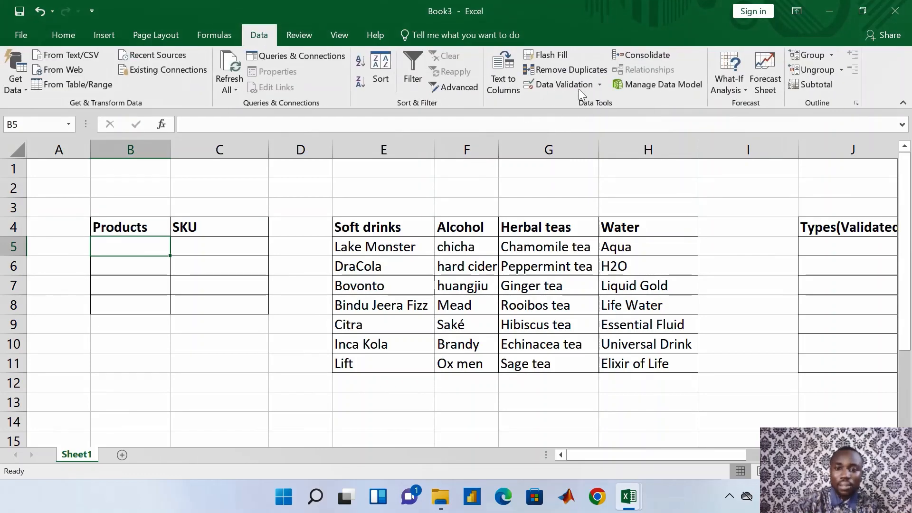
{"action": "left_click", "coordinate": [563, 85]}
{"action": "left_click", "coordinate": [416, 113]}
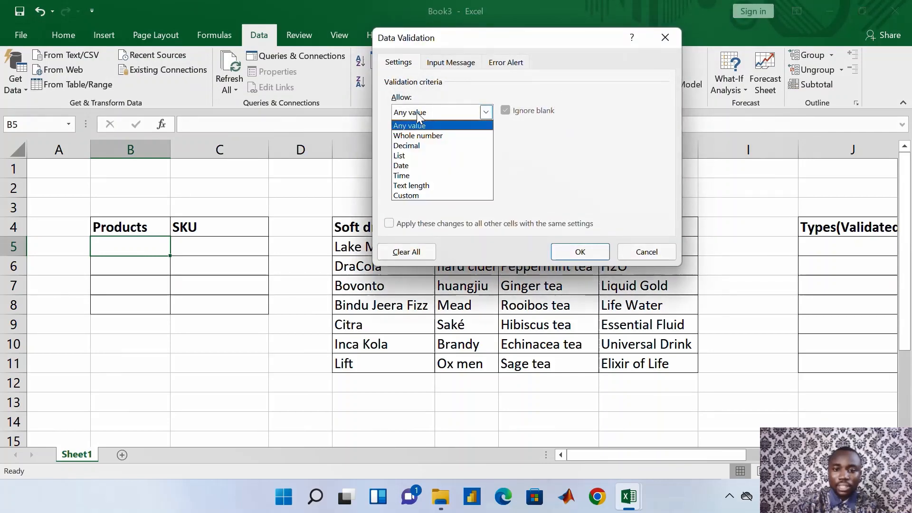
{"action": "left_click", "coordinate": [422, 156]}
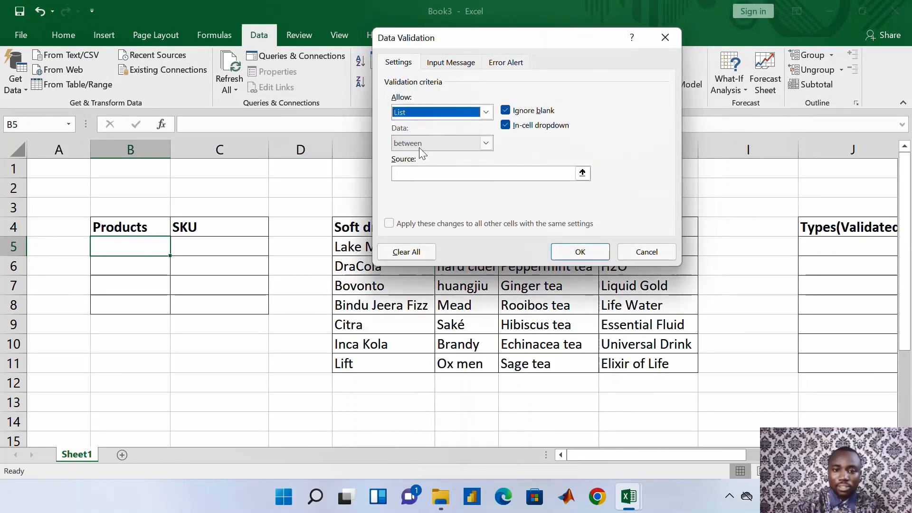
{"action": "left_click", "coordinate": [418, 170]}
{"action": "left_click_drag", "start_coordinate": [444, 40], "coordinate": [327, 311]}
{"action": "left_click_drag", "start_coordinate": [368, 229], "coordinate": [617, 229]}
{"action": "left_click_drag", "start_coordinate": [409, 306], "coordinate": [545, 97]}
{"action": "left_click", "coordinate": [594, 309]}
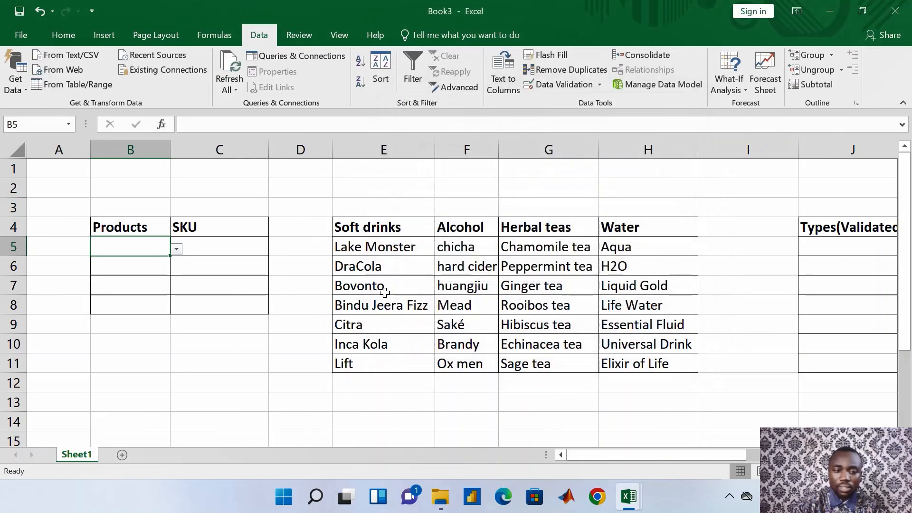
Copy the validated product list from B5 down to B8 and choose Soft drinks in B5
{"action": "left_click_drag", "start_coordinate": [170, 258], "coordinate": [172, 306]}
{"action": "left_click", "coordinate": [156, 246]}
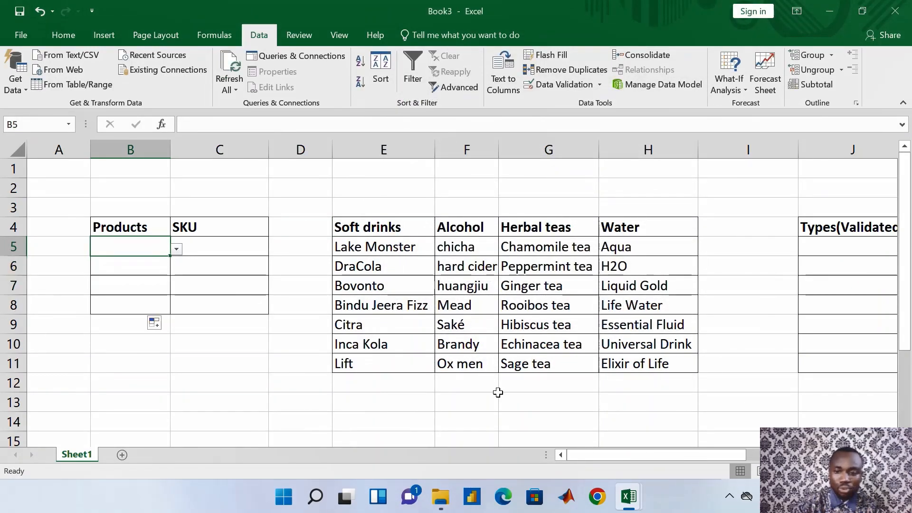
{"action": "left_click_drag", "start_coordinate": [589, 454], "coordinate": [611, 456]}
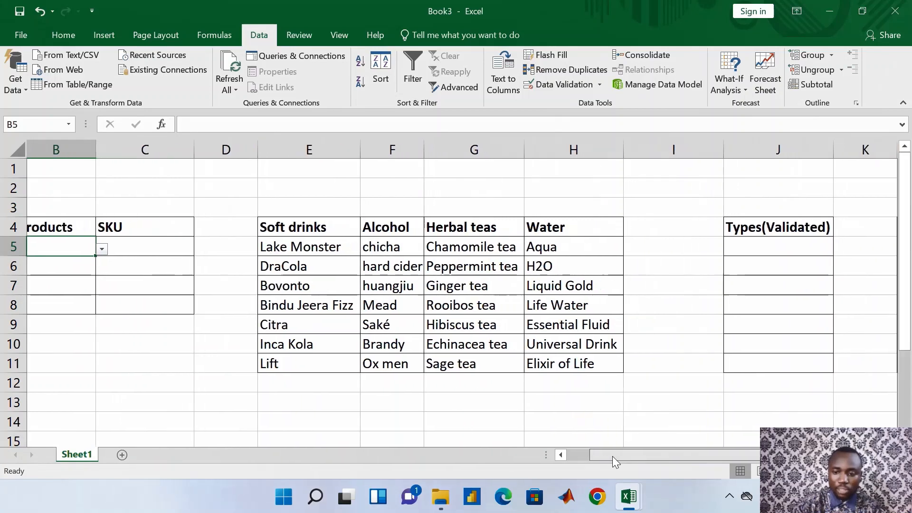
{"action": "left_click", "coordinate": [113, 250]}
{"action": "left_click", "coordinate": [103, 266]}
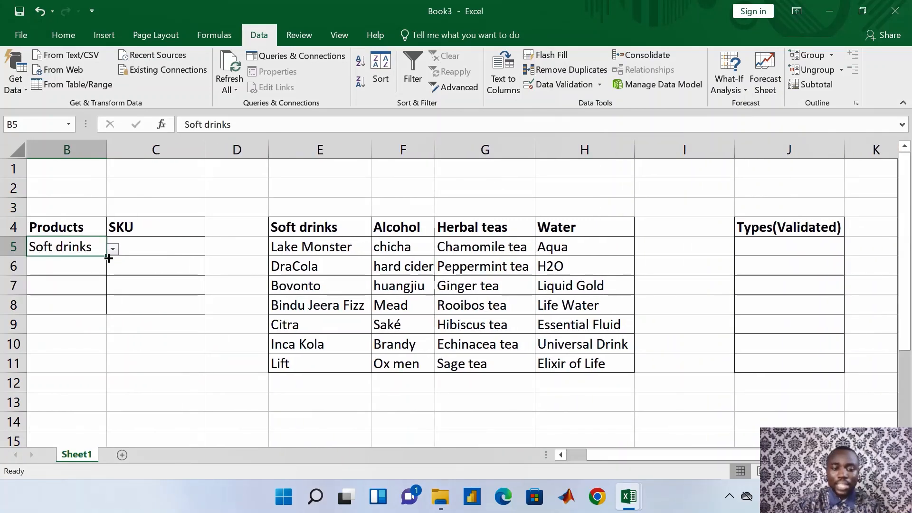
{"action": "left_click", "coordinate": [136, 250]}
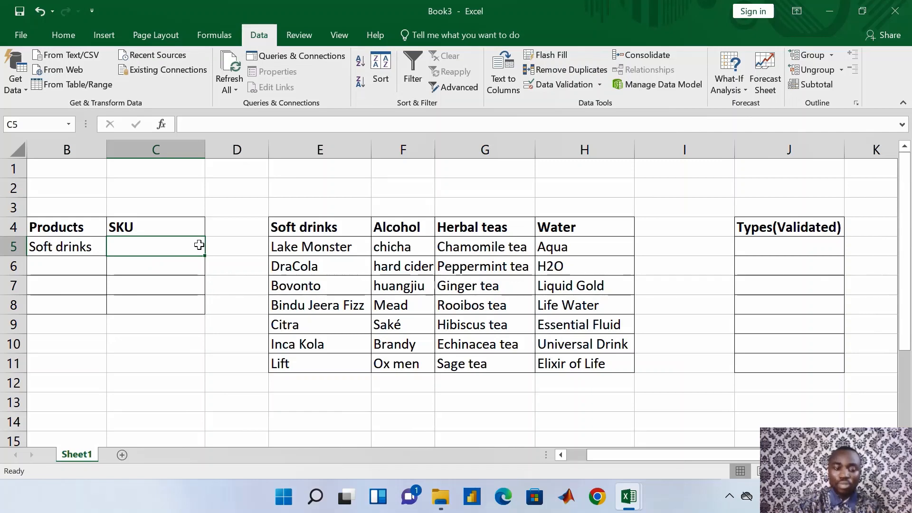
Write =XLOOKUP(B5, E4:H4, E5:H11) in J5 under Types(Validated) to return the items of the chosen product
{"action": "double_click", "coordinate": [776, 248]}
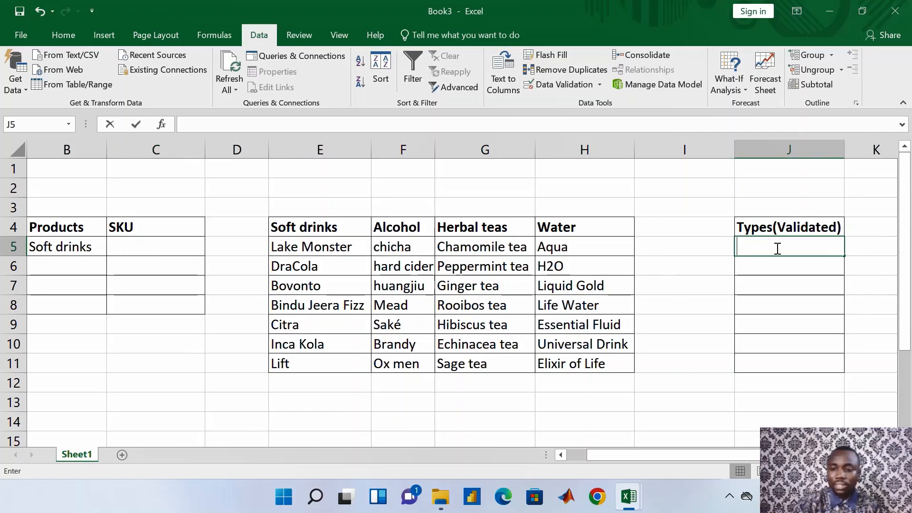
{"action": "type", "text": "=XL"}
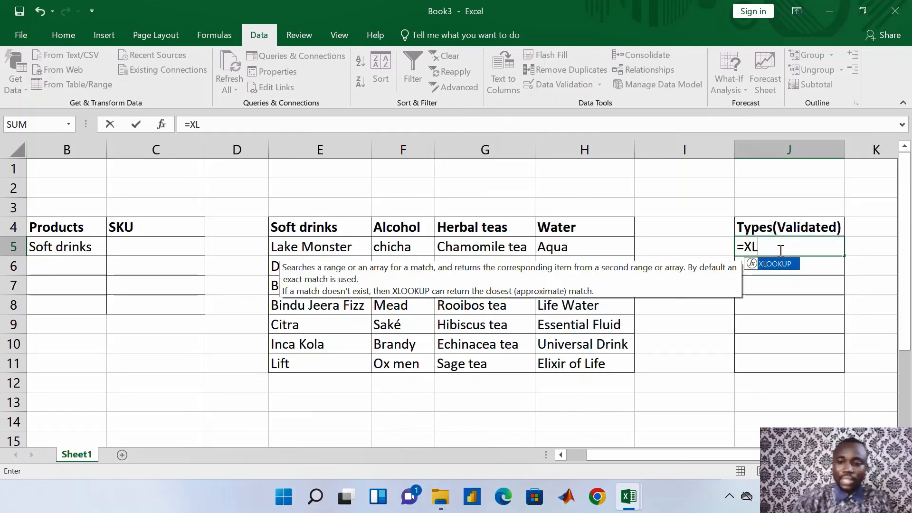
{"action": "double_click", "coordinate": [775, 263]}
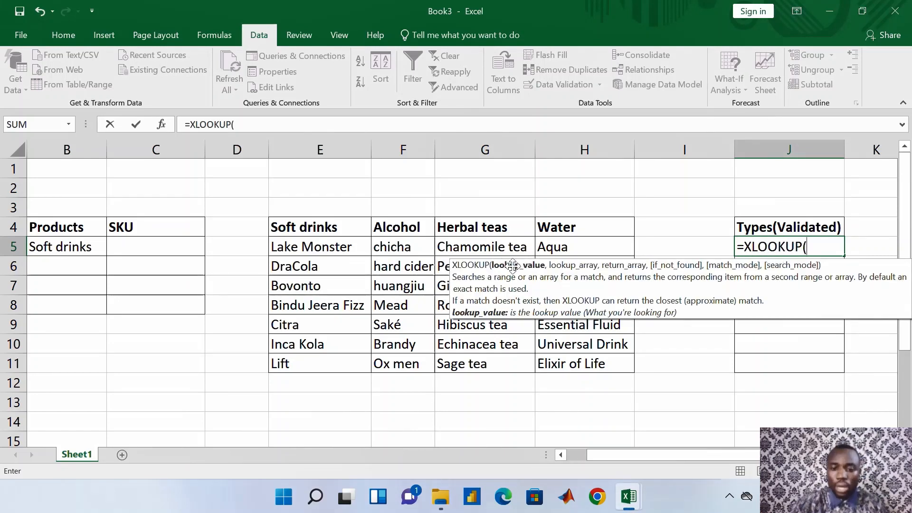
{"action": "left_click", "coordinate": [91, 247]}
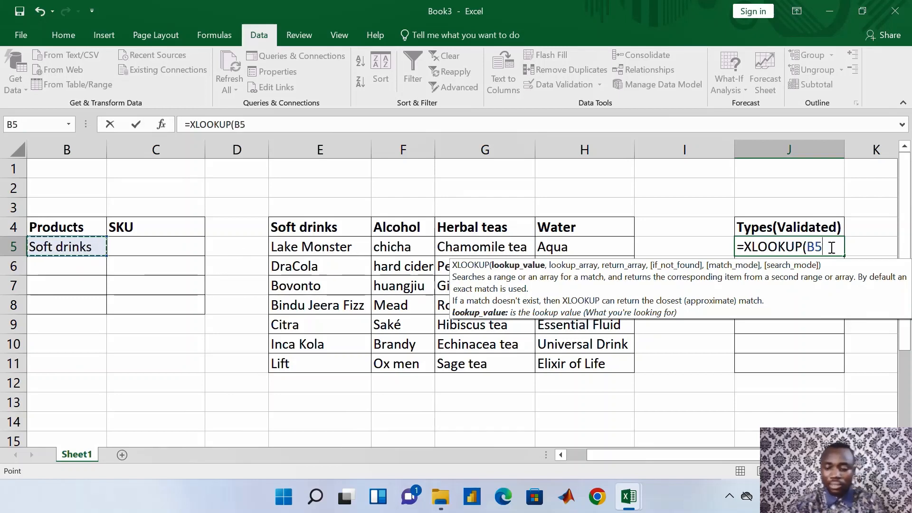
{"action": "type", "text": ","}
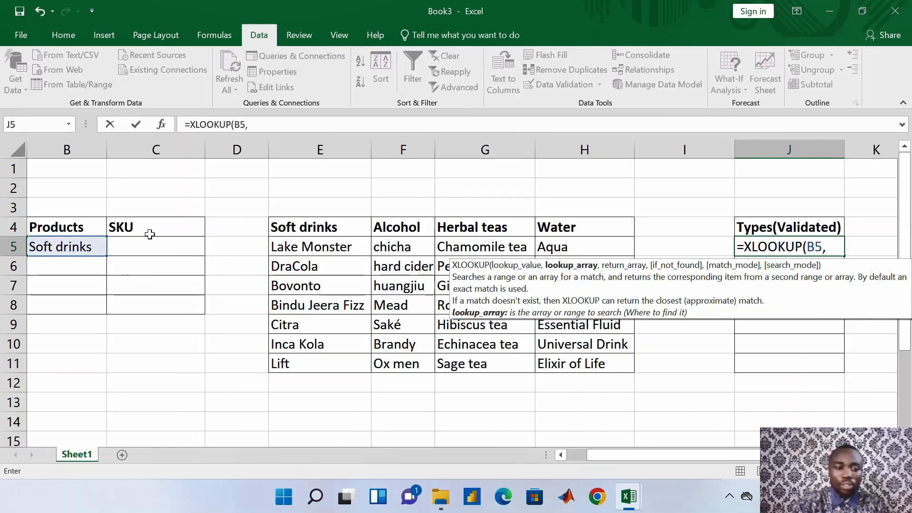
{"action": "left_click_drag", "start_coordinate": [303, 226], "coordinate": [576, 227]}
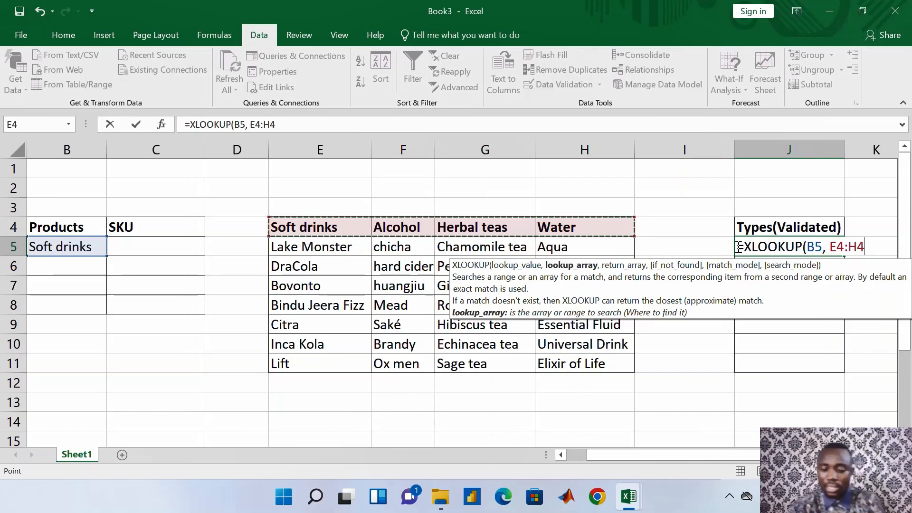
{"action": "type", "text": ","}
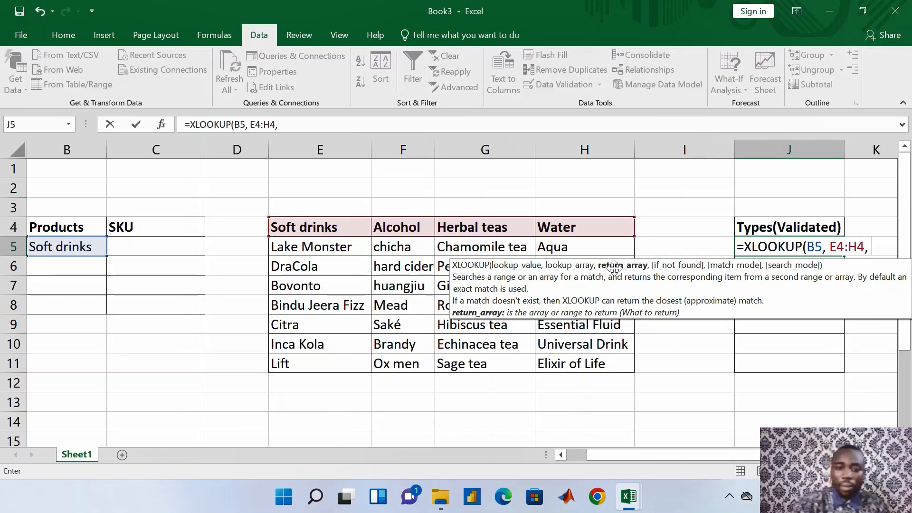
{"action": "left_click_drag", "start_coordinate": [320, 246], "coordinate": [593, 364]}
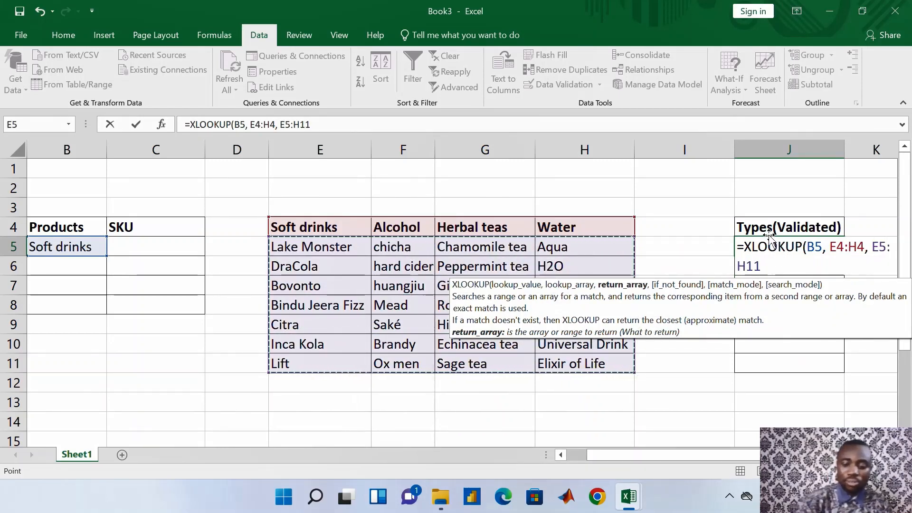
{"action": "type", "text": ")"}
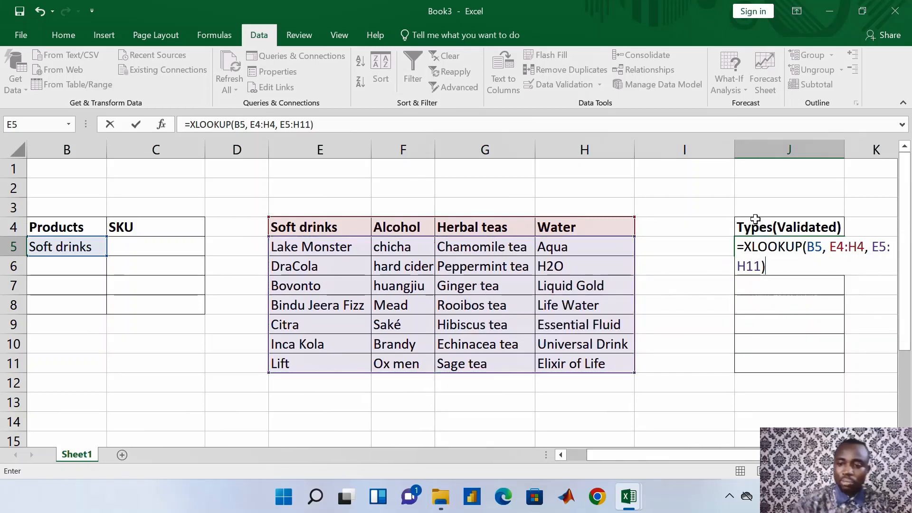
Make all references in the J5 formula absolute, as =XLOOKUP($B$5, $E$4:$H$4, $E$5:$H$11), and fill it down to J11
{"action": "left_click_drag", "start_coordinate": [807, 247], "coordinate": [761, 268]}
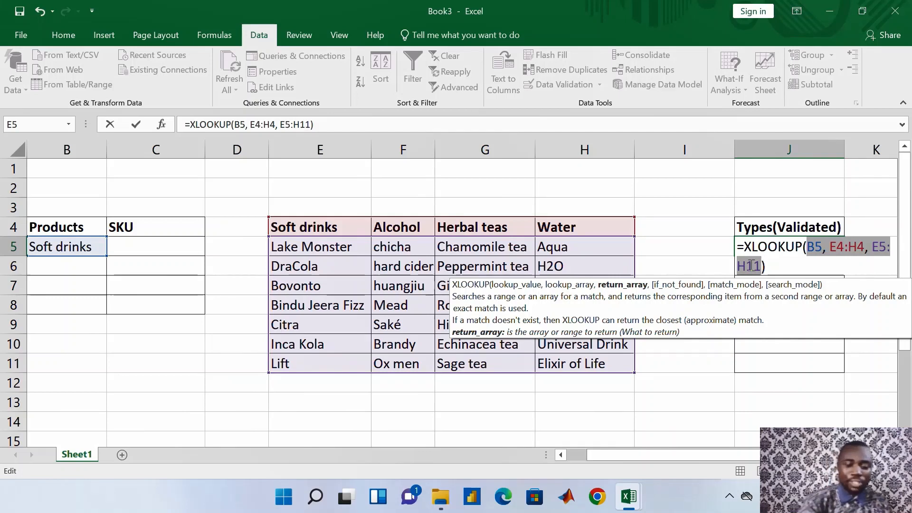
{"action": "key", "text": "F4"}
{"action": "left_click", "coordinate": [849, 267]}
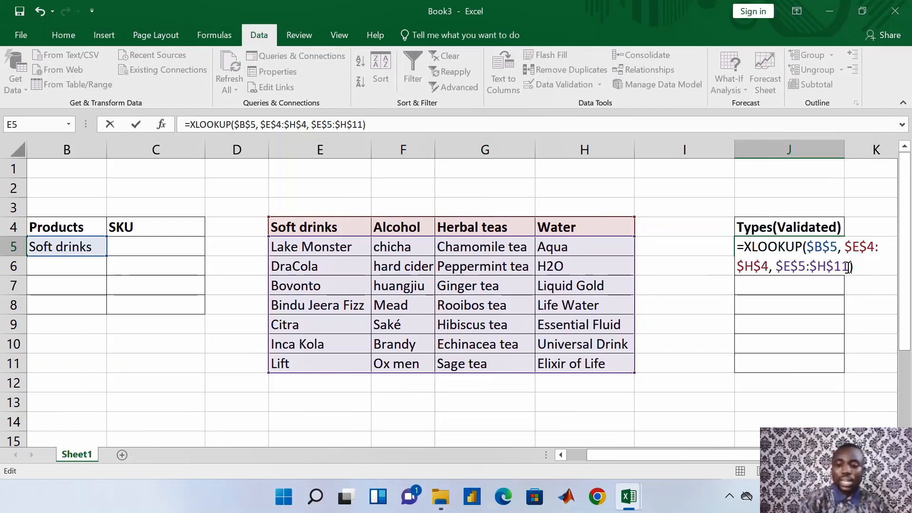
{"action": "key", "text": "Return"}
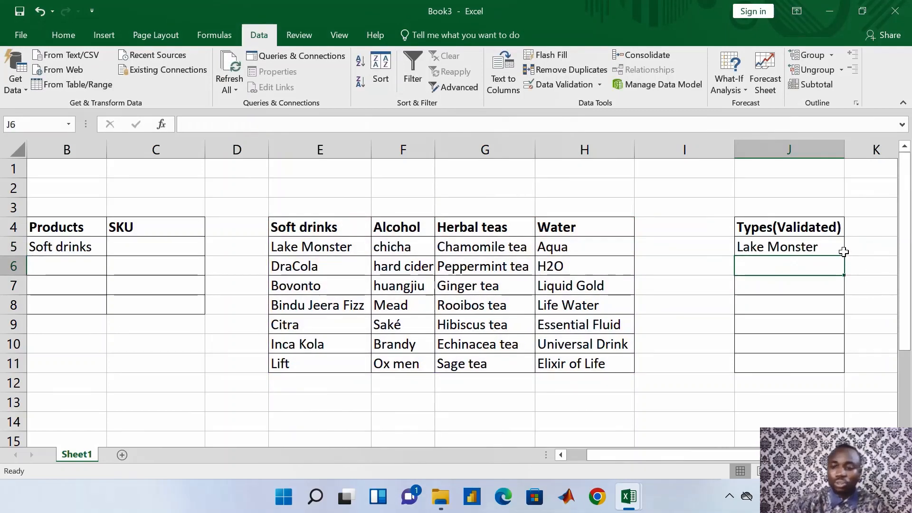
{"action": "left_click", "coordinate": [835, 248]}
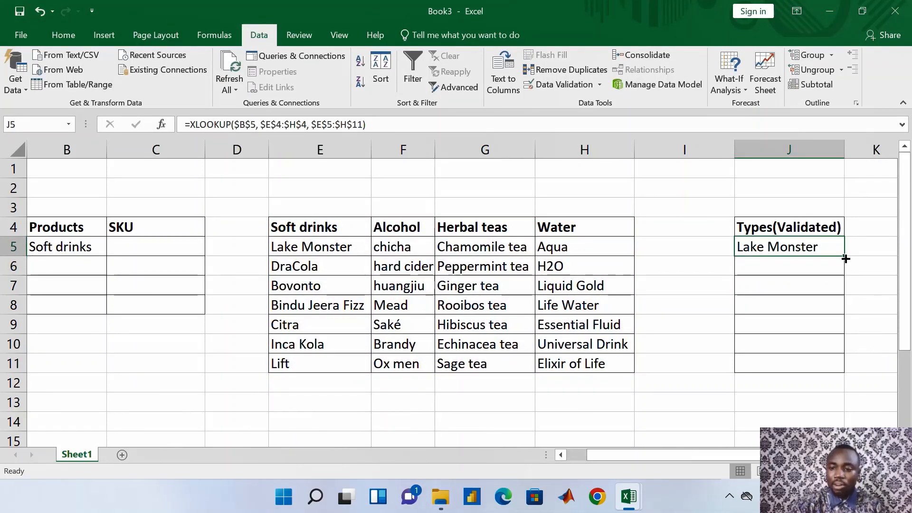
{"action": "left_click_drag", "start_coordinate": [843, 256], "coordinate": [843, 372]}
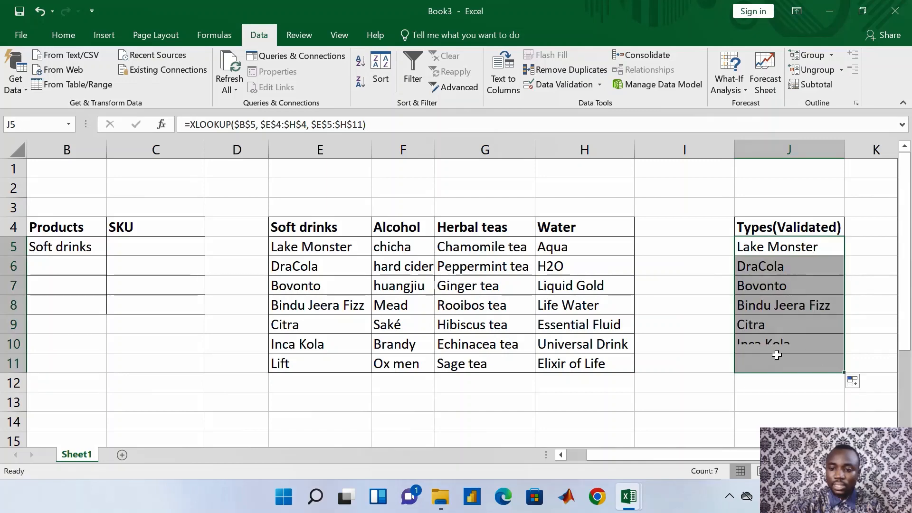
Clear the chosen product from B5
{"action": "double_click", "coordinate": [92, 246]}
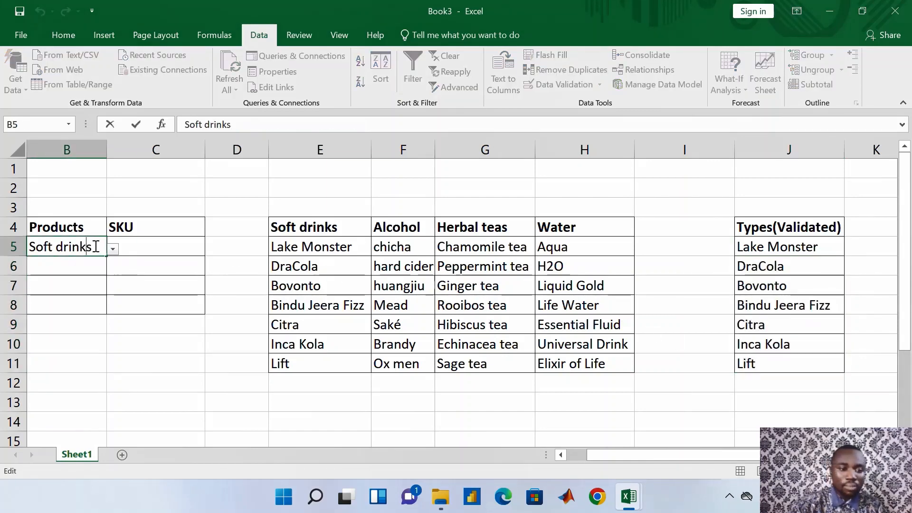
{"action": "left_click_drag", "start_coordinate": [93, 245], "coordinate": [29, 248]}
{"action": "key", "text": "BackSpace"}
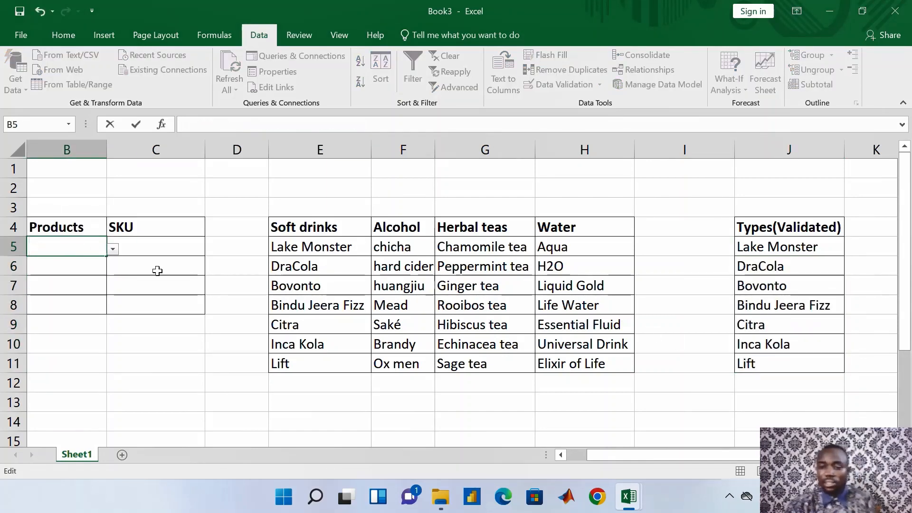
{"action": "left_click", "coordinate": [83, 278]}
{"action": "left_click", "coordinate": [85, 247]}
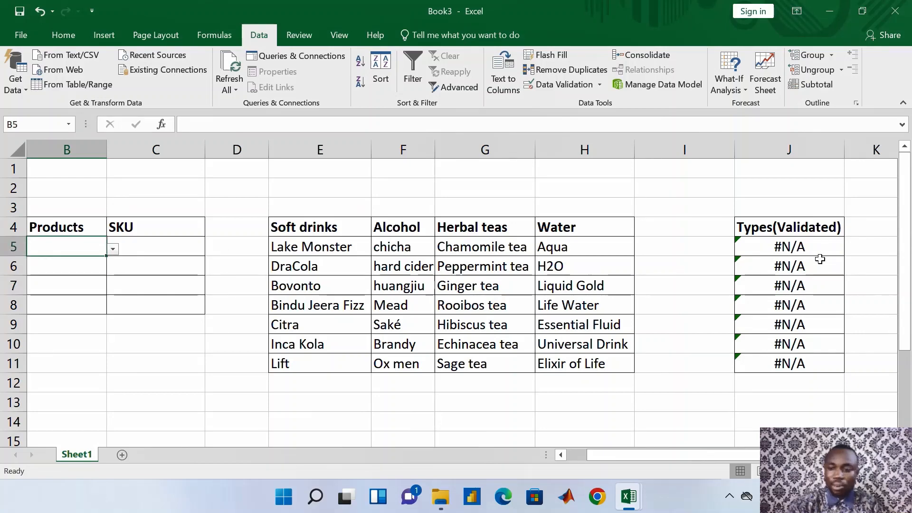
Wrap the J5 formula in error handling as =IFERROR(XLOOKUP($B$5, $E$4:$H$4, $E$5:$H$11), " ") and fill it down to J11
{"action": "double_click", "coordinate": [813, 246]}
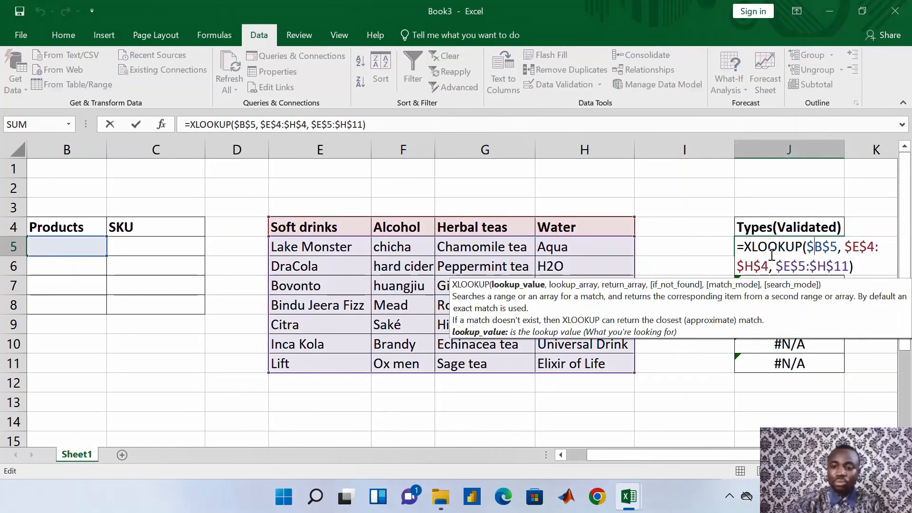
{"action": "left_click", "coordinate": [748, 248]}
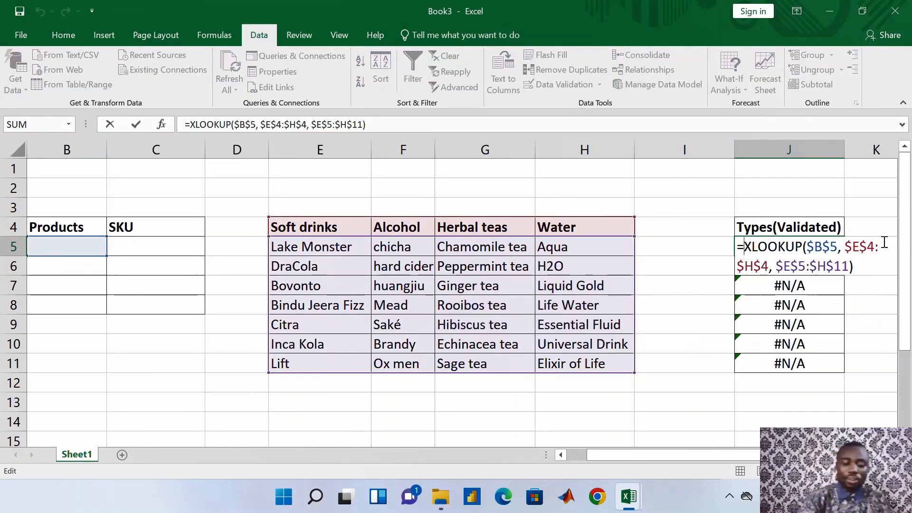
{"action": "type", "text": "IFERROR"}
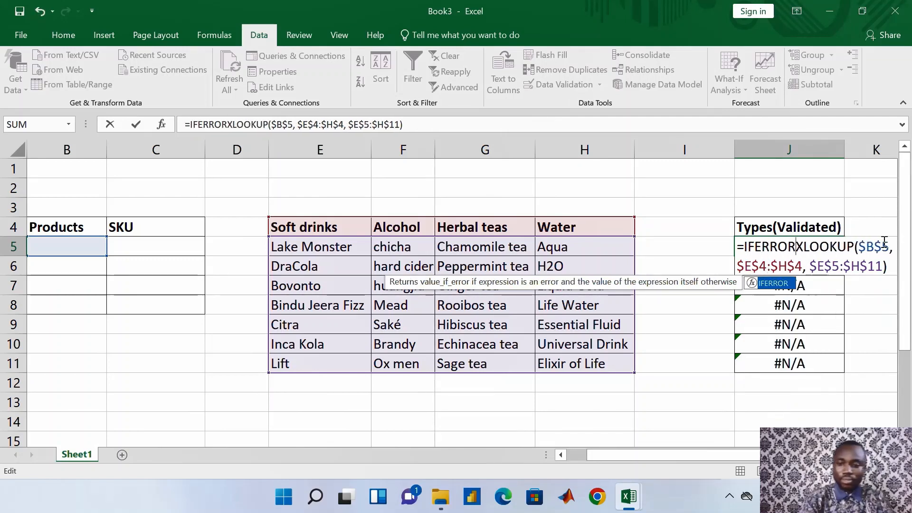
{"action": "type", "text": "*"}
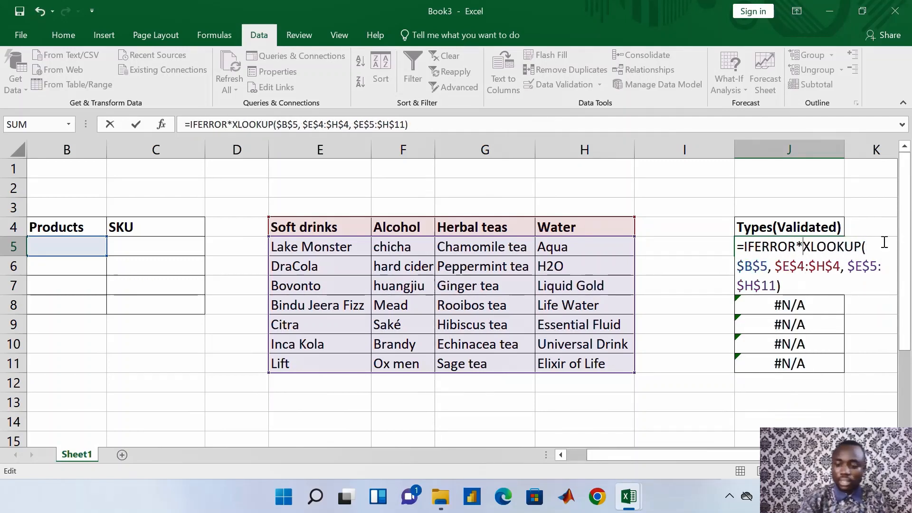
{"action": "key", "text": "BackSpace"}
{"action": "type", "text": "("}
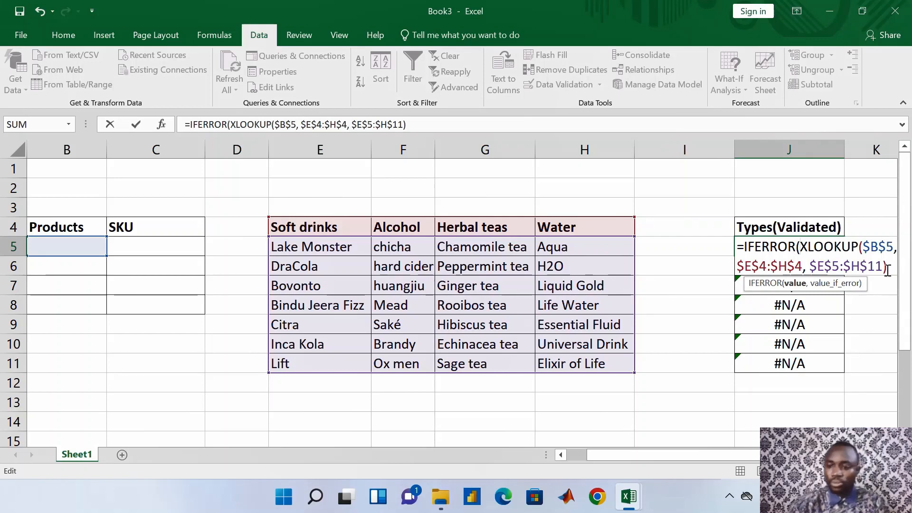
{"action": "type", "text": ","}
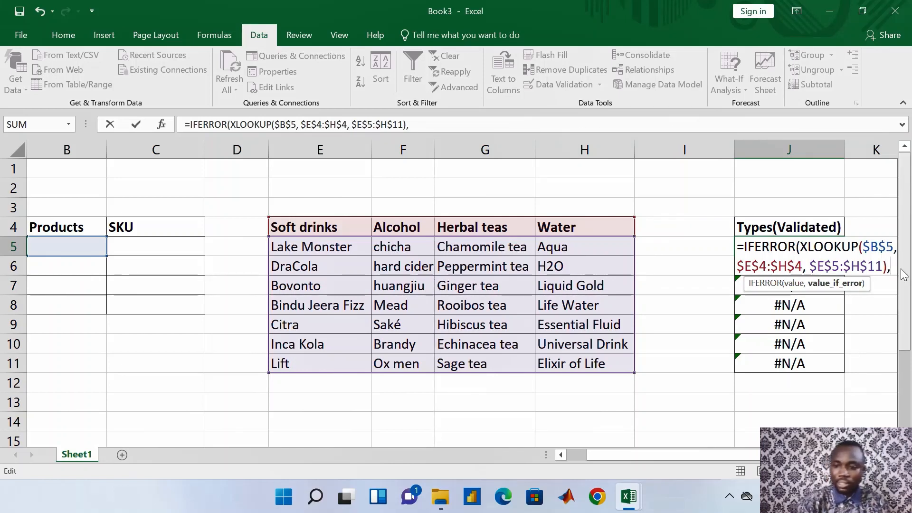
{"action": "type", "text": " \""}
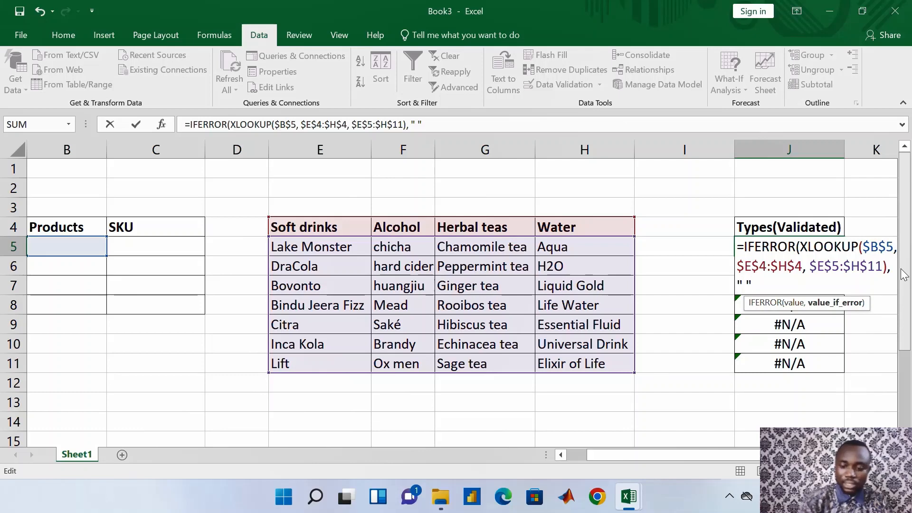
{"action": "key", "text": "Return"}
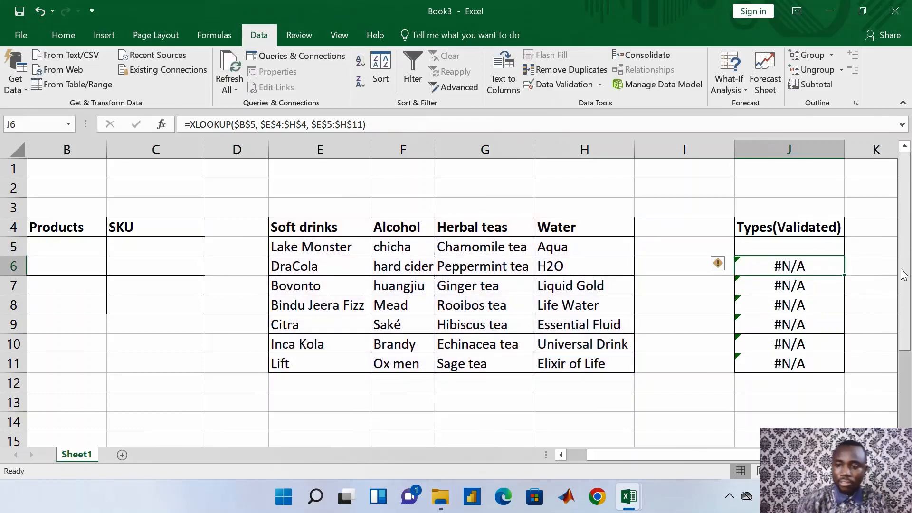
{"action": "left_click", "coordinate": [816, 246]}
{"action": "left_click_drag", "start_coordinate": [843, 255], "coordinate": [836, 370]}
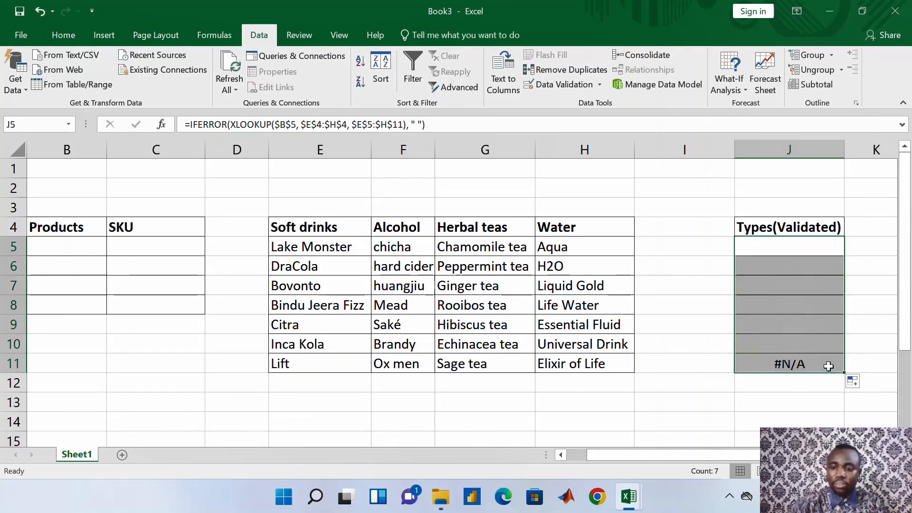
Copy the IFERROR formula from J5 into L5, the first cell under the second Types(Validated) heading
{"action": "left_click_drag", "start_coordinate": [695, 457], "coordinate": [755, 458]}
{"action": "double_click", "coordinate": [580, 246]}
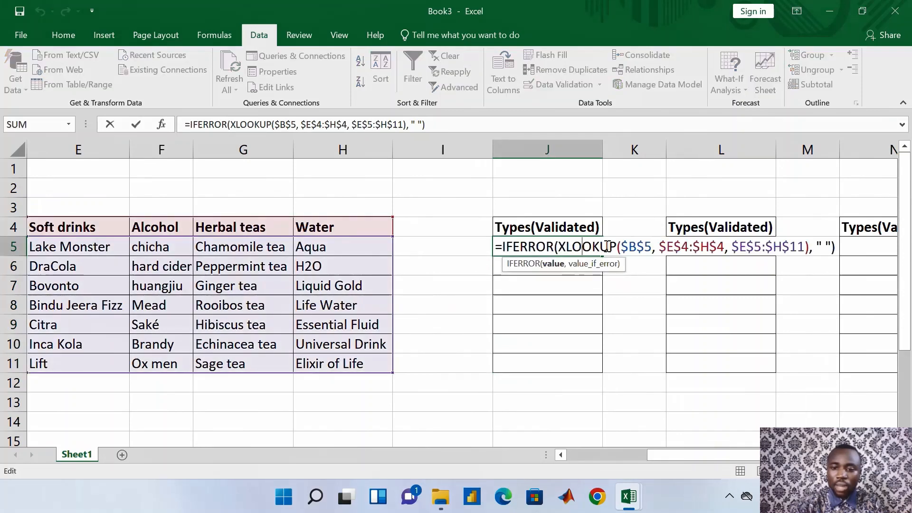
{"action": "key", "text": "Return"}
{"action": "left_click", "coordinate": [579, 245]}
{"action": "right_click", "coordinate": [580, 245]}
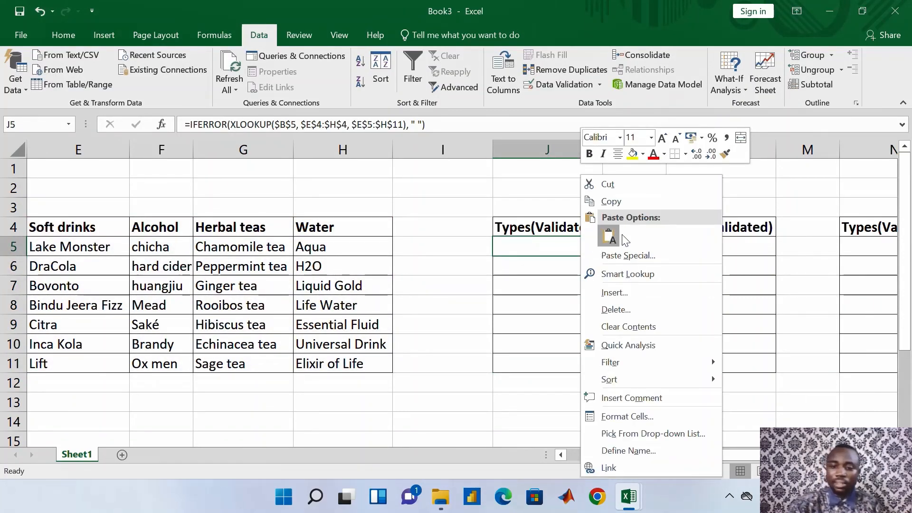
{"action": "left_click", "coordinate": [628, 204]}
{"action": "left_click", "coordinate": [716, 245]}
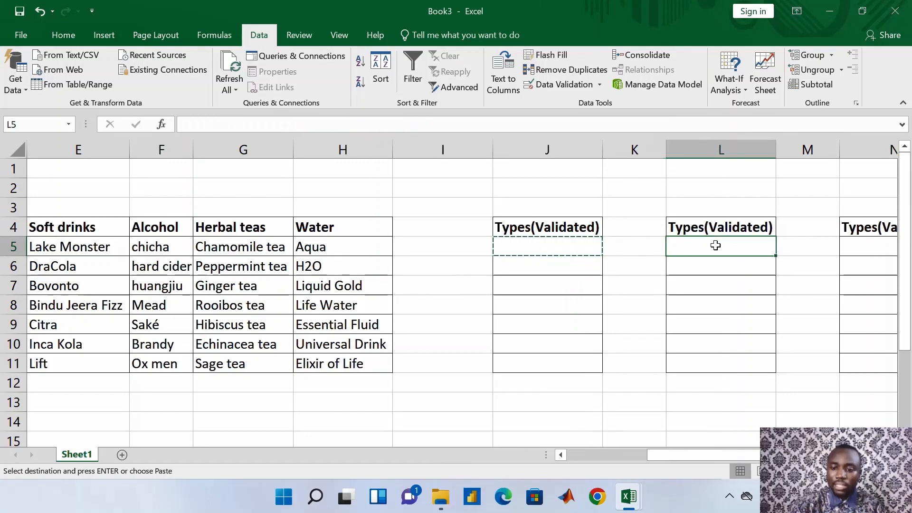
{"action": "left_click_drag", "start_coordinate": [663, 455], "coordinate": [580, 454]}
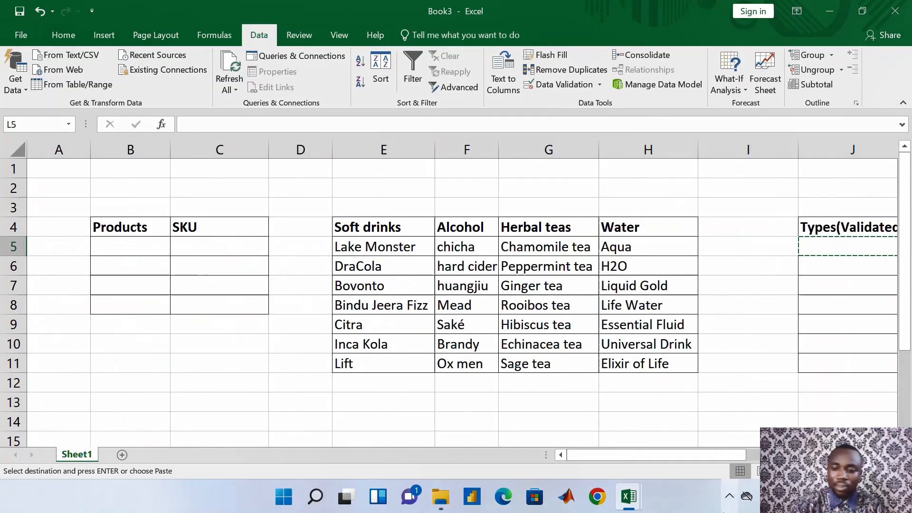
{"action": "left_click_drag", "start_coordinate": [646, 454], "coordinate": [467, 454]}
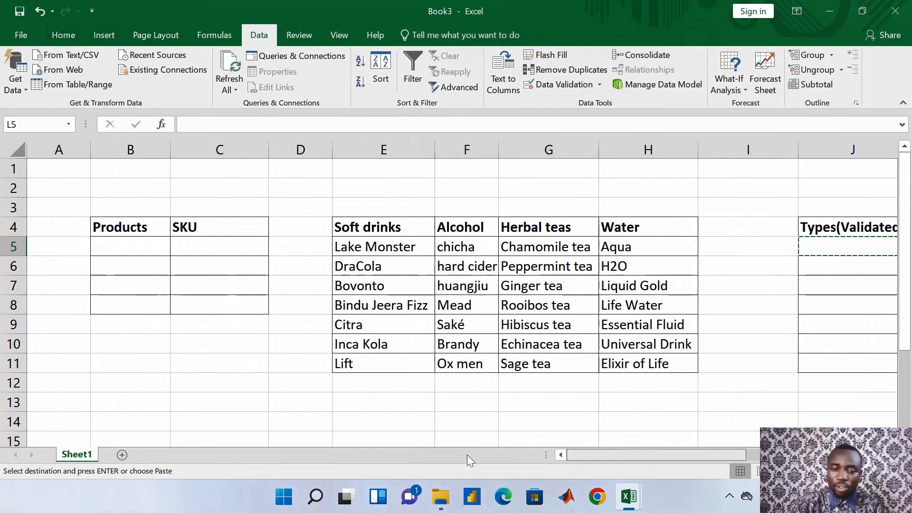
{"action": "left_click_drag", "start_coordinate": [714, 451], "coordinate": [832, 454]}
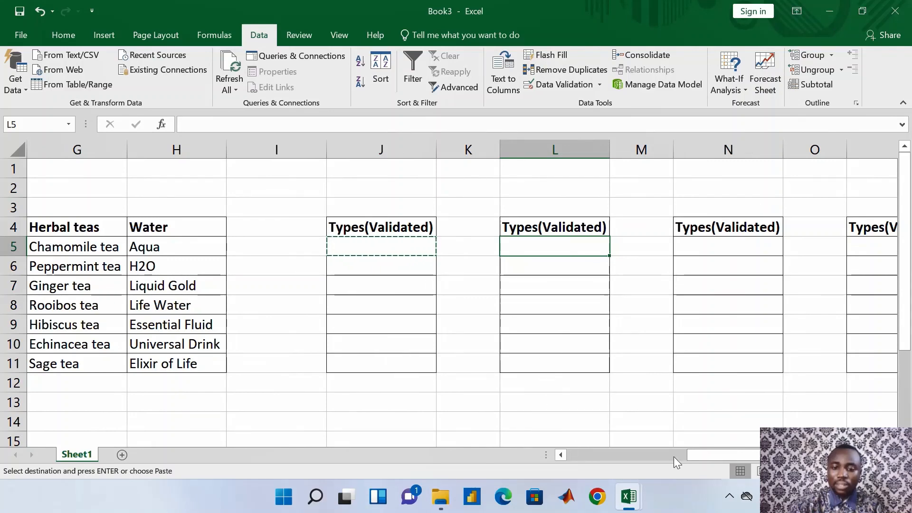
{"action": "left_click_drag", "start_coordinate": [673, 456], "coordinate": [565, 443]}
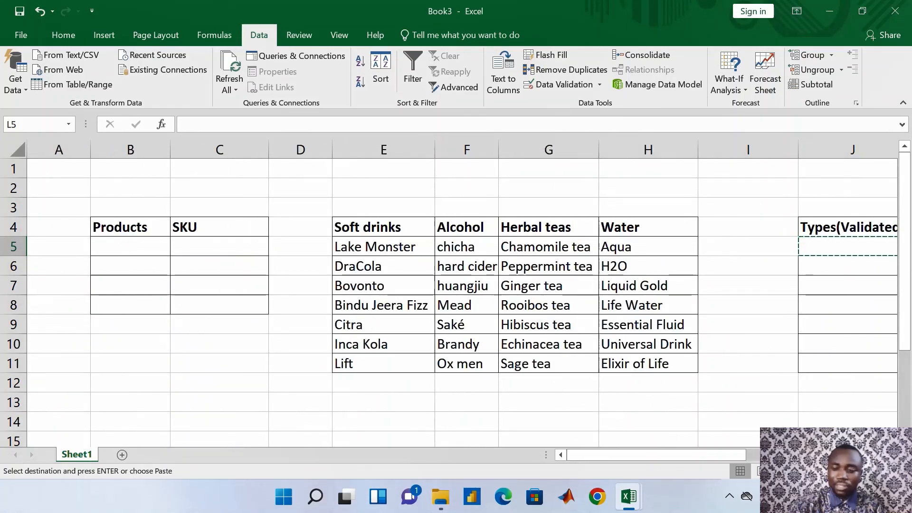
{"action": "left_click_drag", "start_coordinate": [722, 453], "coordinate": [822, 453]}
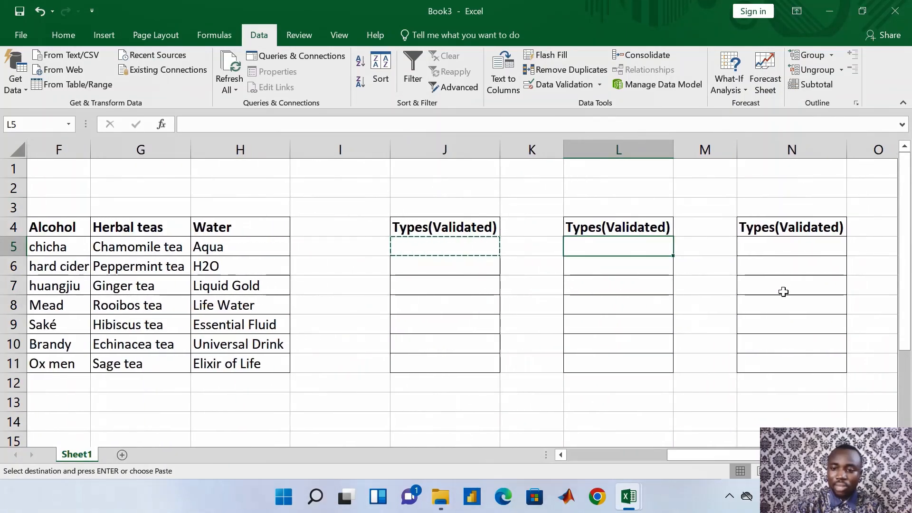
{"action": "right_click", "coordinate": [601, 247]}
{"action": "key", "text": "Escape"}
{"action": "right_click", "coordinate": [595, 245]}
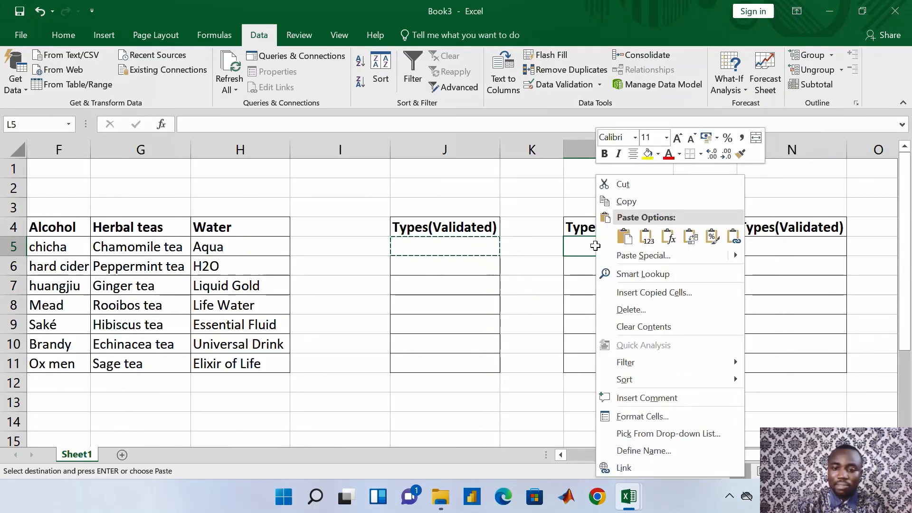
{"action": "left_click", "coordinate": [620, 235]}
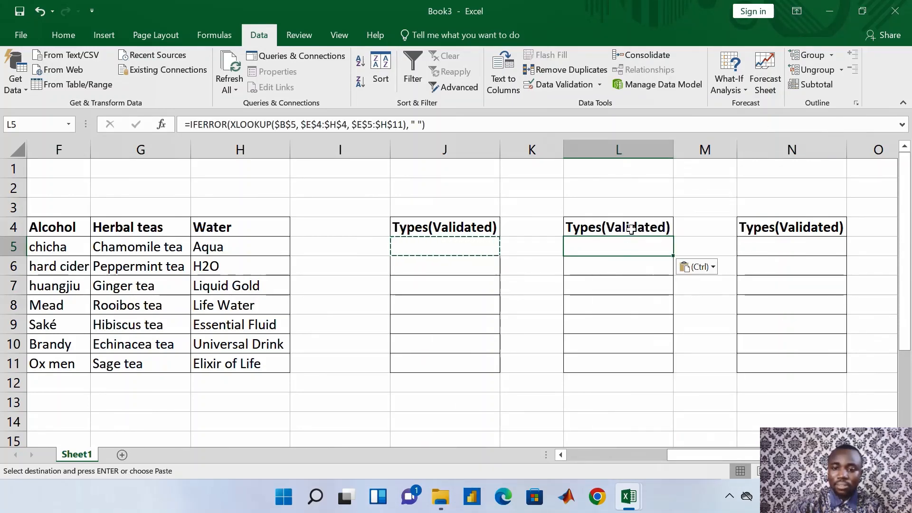
Change the lookup value in the L5 formula to $B$6 and fill the formula down to L11
{"action": "double_click", "coordinate": [608, 243]}
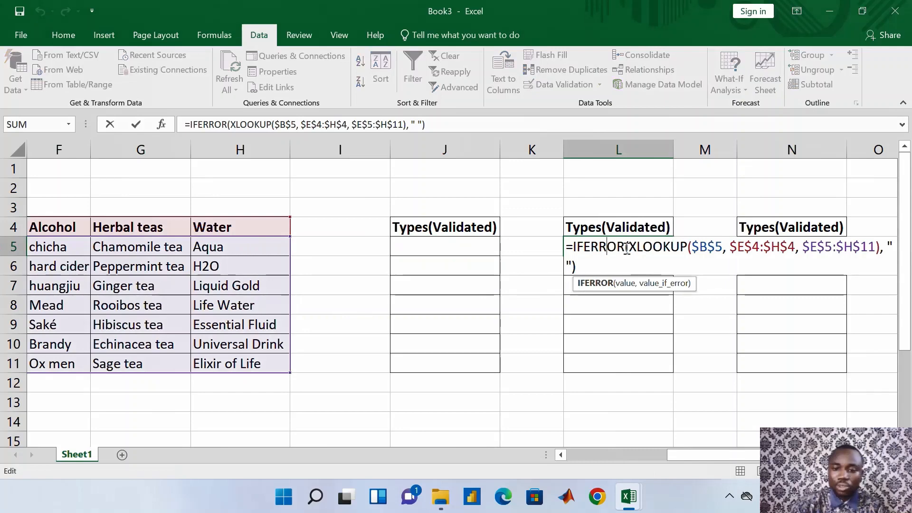
{"action": "left_click", "coordinate": [722, 244]}
{"action": "key", "text": "BackSpace"}
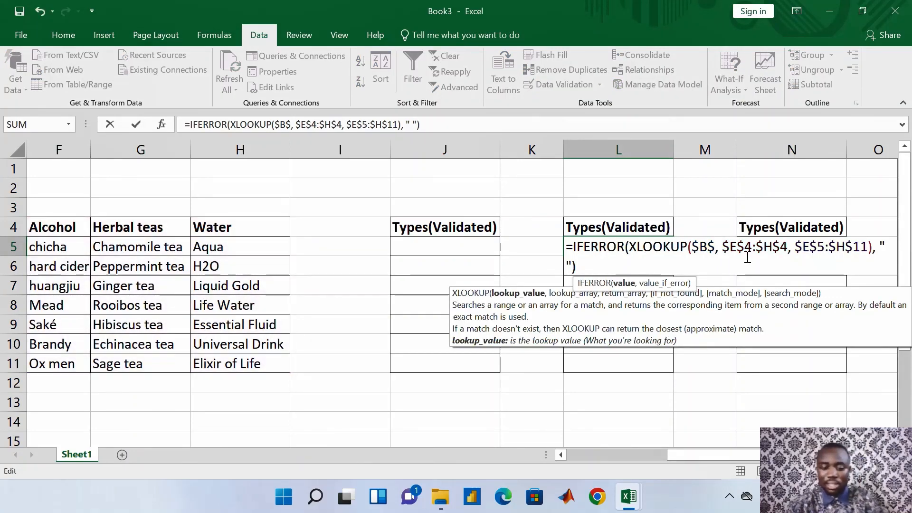
{"action": "type", "text": "6"}
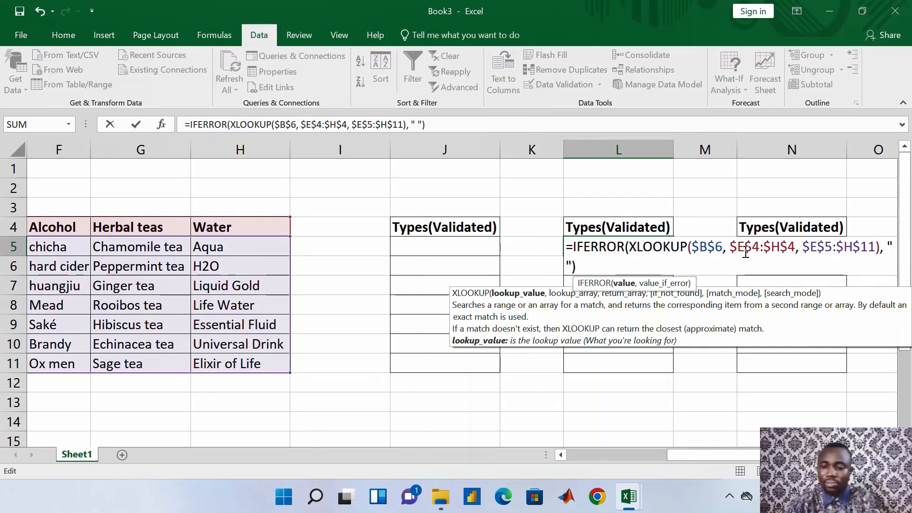
{"action": "key", "text": "Return"}
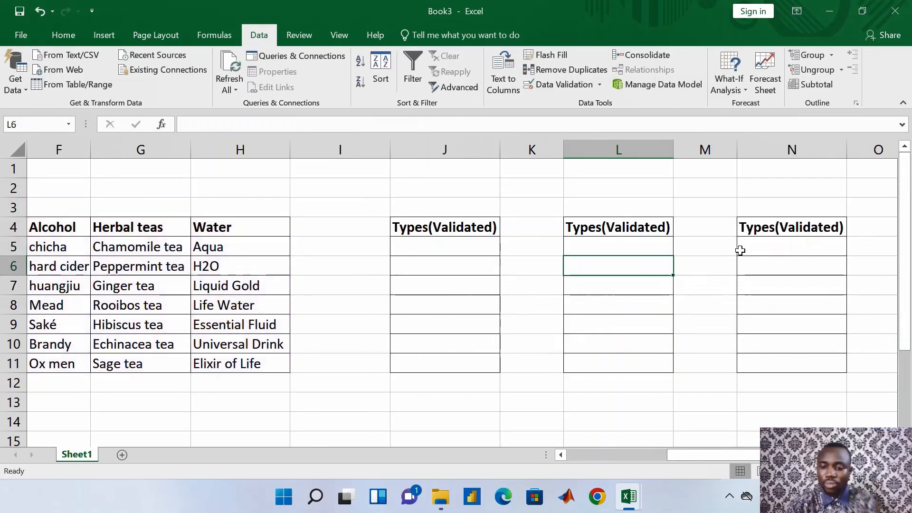
{"action": "left_click", "coordinate": [663, 244]}
{"action": "left_click_drag", "start_coordinate": [671, 256], "coordinate": [675, 355]}
{"action": "left_click", "coordinate": [799, 243]}
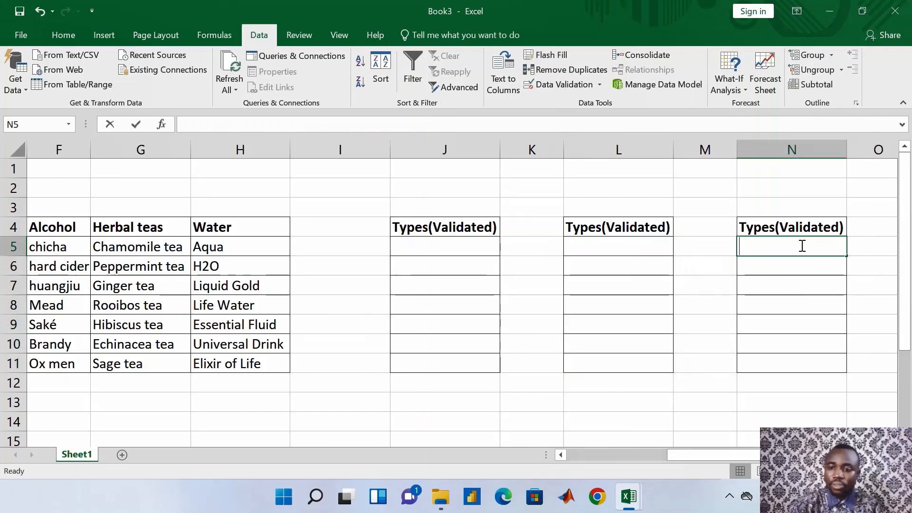
{"action": "right_click", "coordinate": [794, 248]}
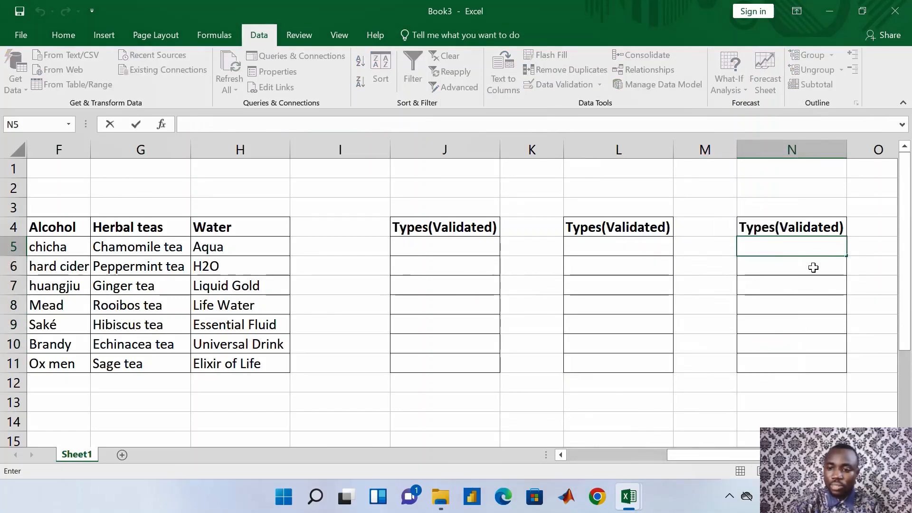
{"action": "right_click", "coordinate": [812, 247]}
{"action": "key", "text": "Escape"}
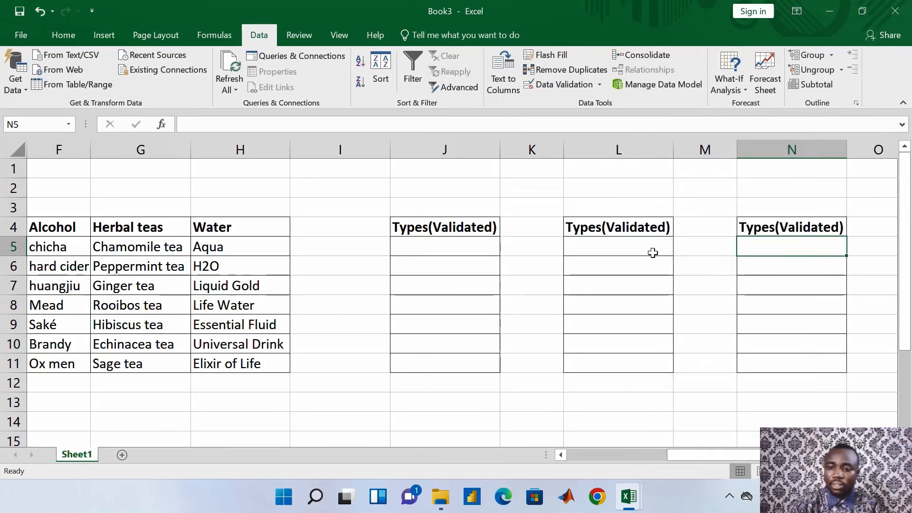
Copy the formula from L5 into N5 under the third Types(Validated) heading
{"action": "left_click", "coordinate": [651, 250]}
{"action": "right_click", "coordinate": [651, 250]}
{"action": "left_click", "coordinate": [689, 201]}
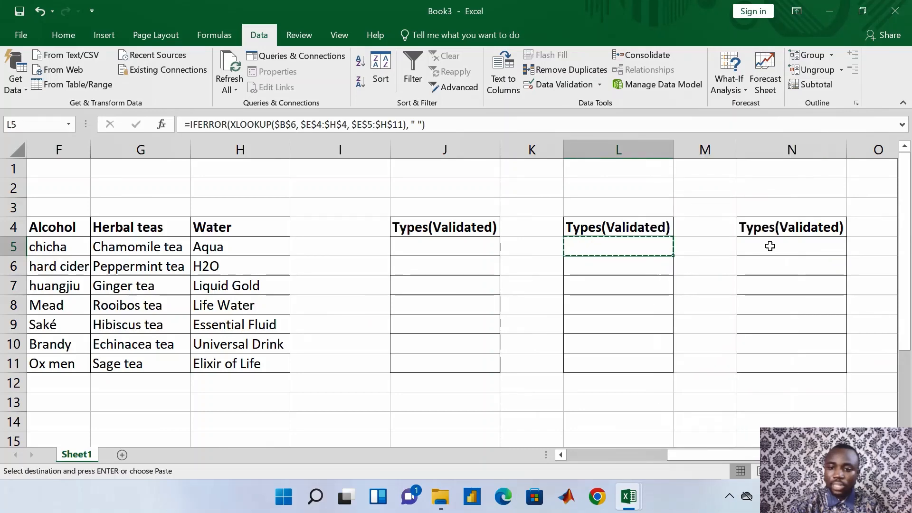
{"action": "right_click", "coordinate": [769, 244]}
{"action": "left_click", "coordinate": [648, 236]}
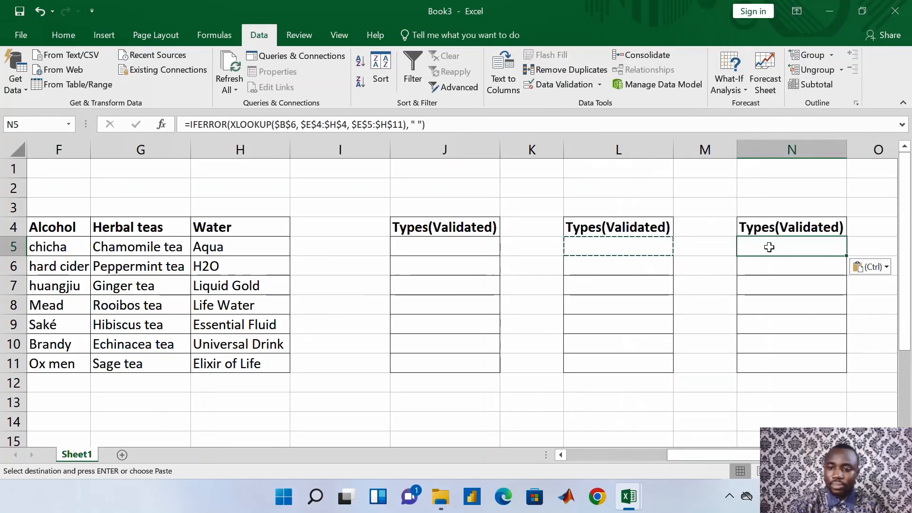
Change the lookup value in the N5 formula to $B$7 and fill the formula down to N11
{"action": "double_click", "coordinate": [772, 246]}
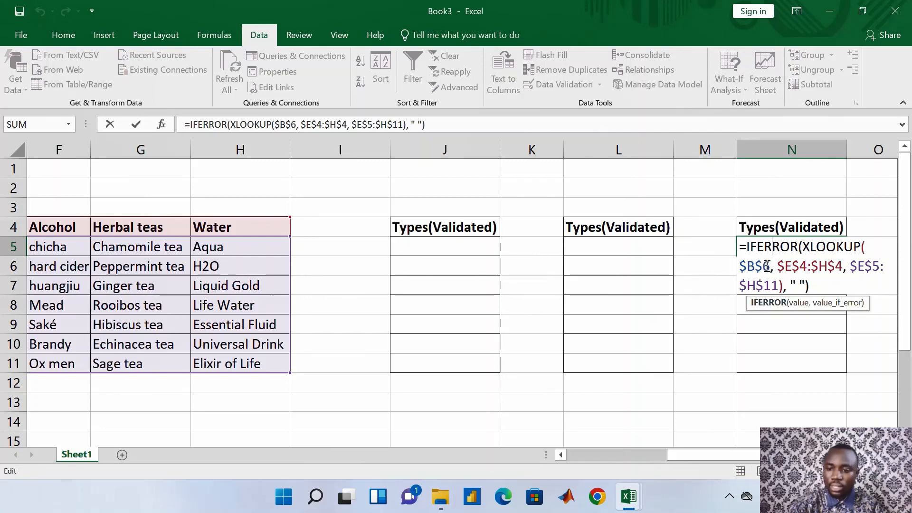
{"action": "left_click", "coordinate": [770, 267]}
{"action": "key", "text": "BackSpace"}
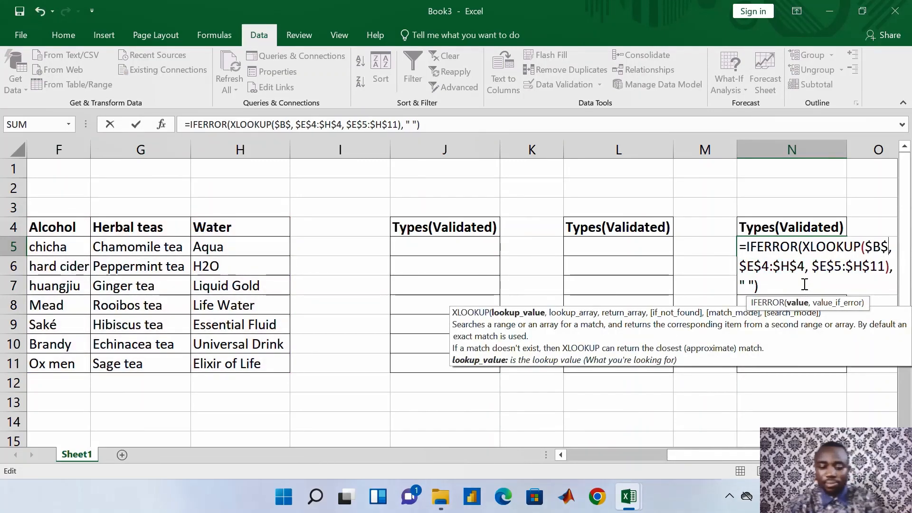
{"action": "type", "text": "7"}
{"action": "key", "text": "Return"}
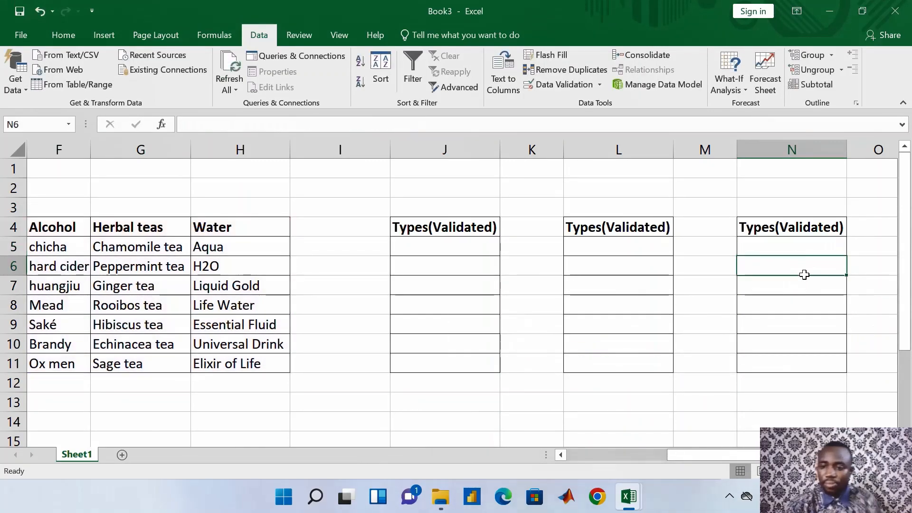
{"action": "left_click", "coordinate": [831, 245]}
{"action": "left_click_drag", "start_coordinate": [846, 255], "coordinate": [845, 365]}
{"action": "scroll", "coordinate": [712, 455], "scroll_direction": "right", "scroll_amount": 2}
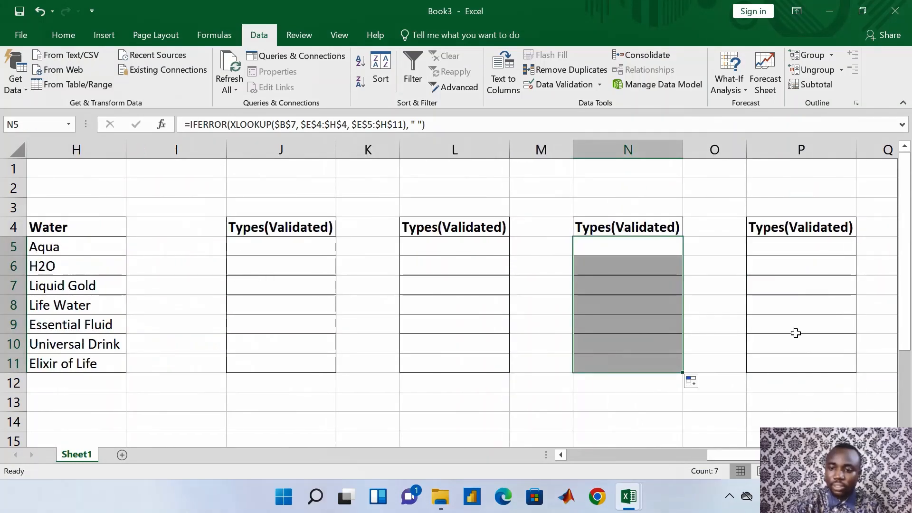
{"action": "left_click", "coordinate": [796, 247]}
{"action": "right_click", "coordinate": [794, 247]}
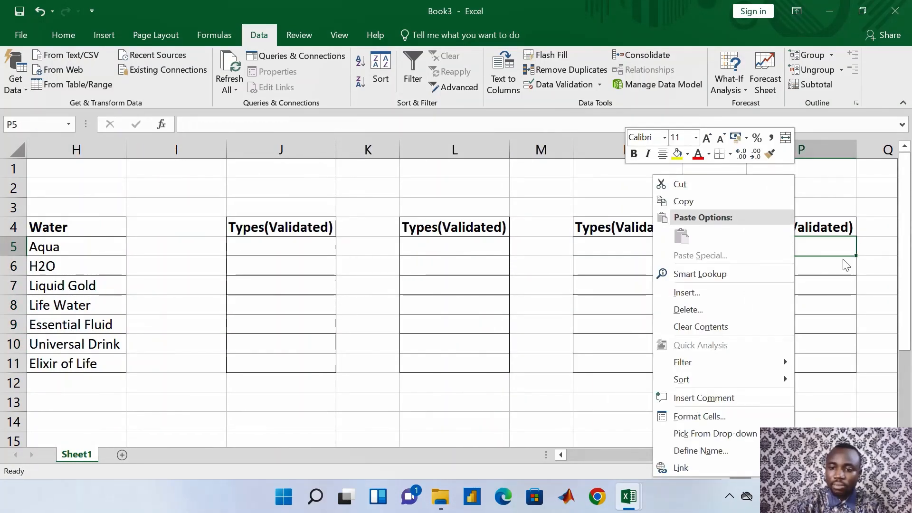
{"action": "key", "text": "Escape"}
Copy the formula from N5 into P5 under the fourth Types(Validated) heading
{"action": "left_click", "coordinate": [646, 249]}
{"action": "key", "text": "ctrl+c"}
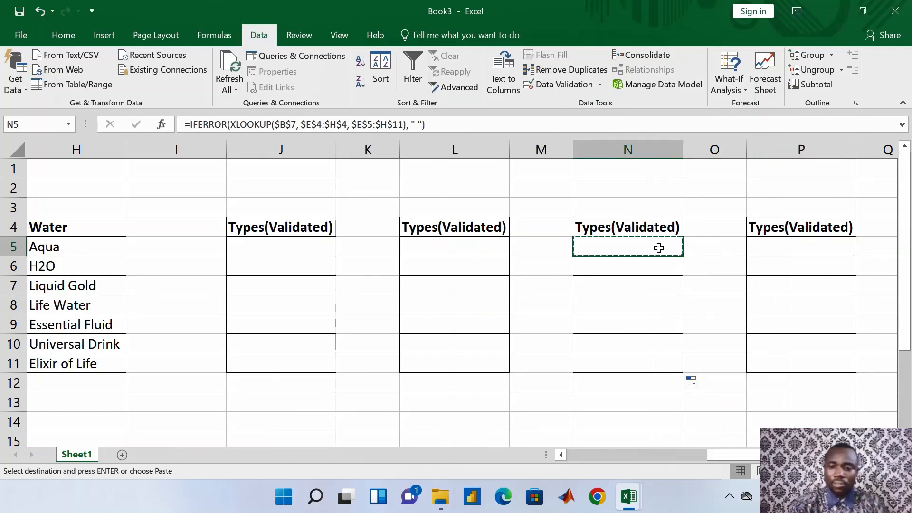
{"action": "left_click", "coordinate": [790, 248]}
{"action": "right_click", "coordinate": [790, 248]}
{"action": "left_click", "coordinate": [669, 236]}
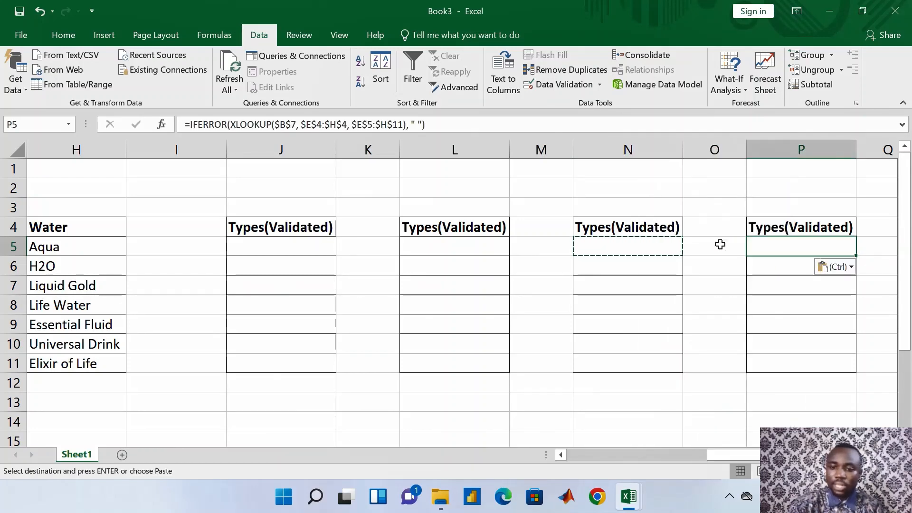
Change the lookup value in the P5 formula to $B$8 and fill the formula down to P11
{"action": "double_click", "coordinate": [801, 248]}
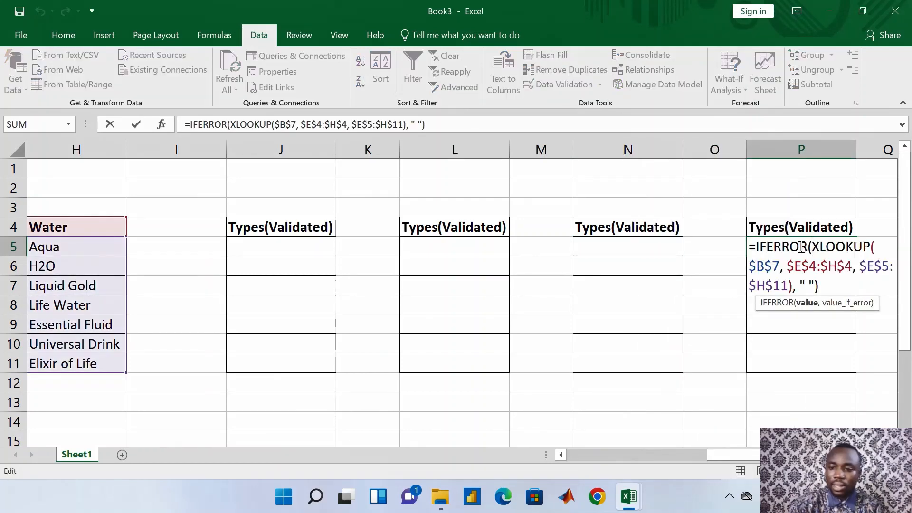
{"action": "left_click", "coordinate": [779, 265]}
{"action": "key", "text": "BackSpace"}
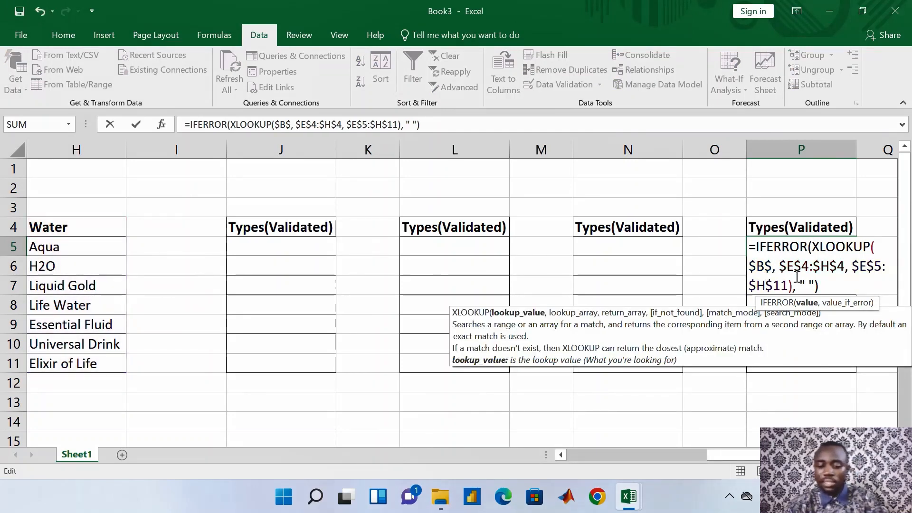
{"action": "type", "text": "8"}
{"action": "key", "text": "Return"}
{"action": "left_click", "coordinate": [836, 242]}
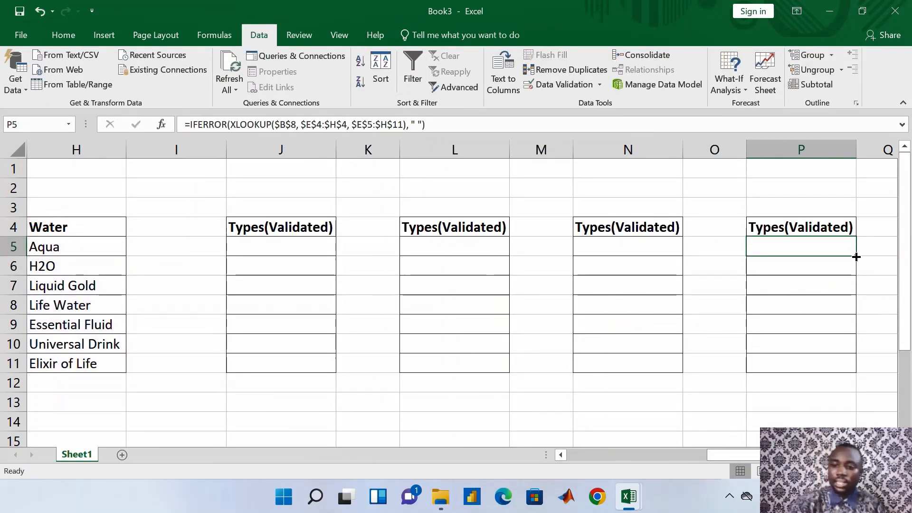
{"action": "left_click_drag", "start_coordinate": [856, 256], "coordinate": [854, 375]}
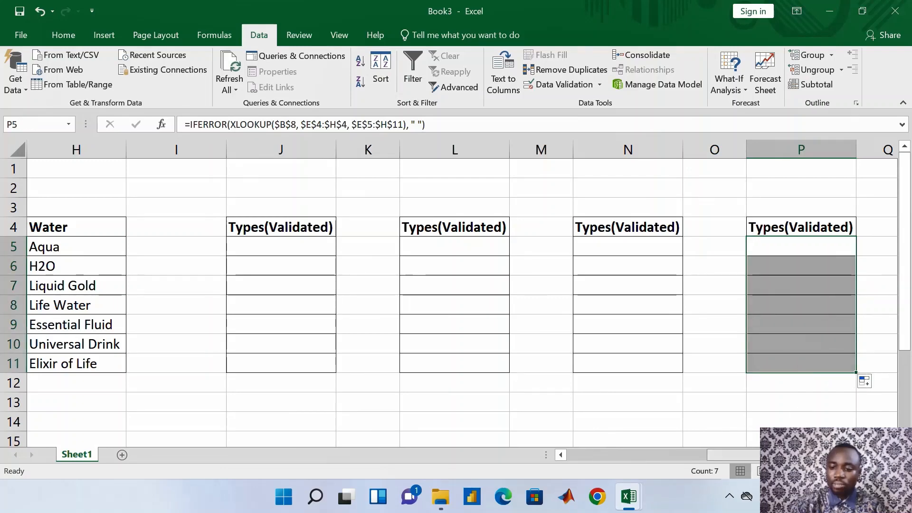
Add List data validation to SKU cell C5 with the source =$J$5:$J$11
{"action": "left_click_drag", "start_coordinate": [734, 455], "coordinate": [550, 459]}
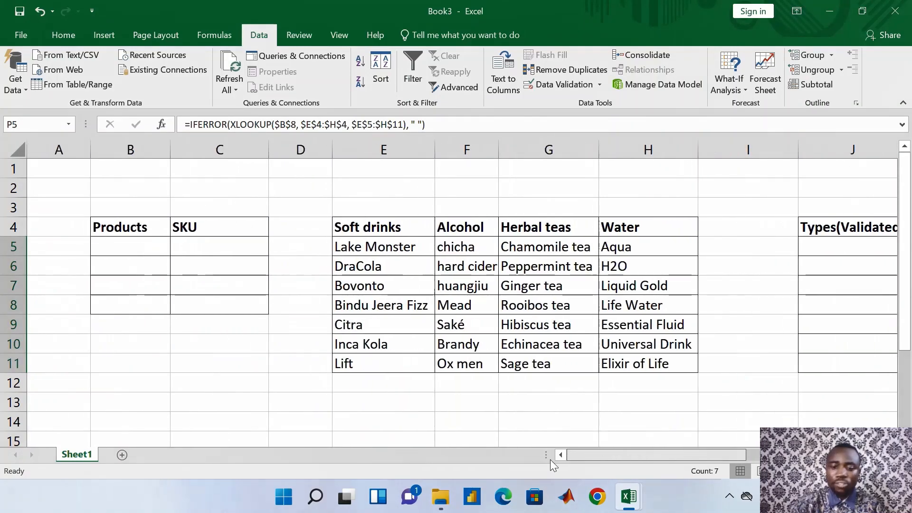
{"action": "left_click", "coordinate": [151, 244]}
{"action": "left_click", "coordinate": [245, 250]}
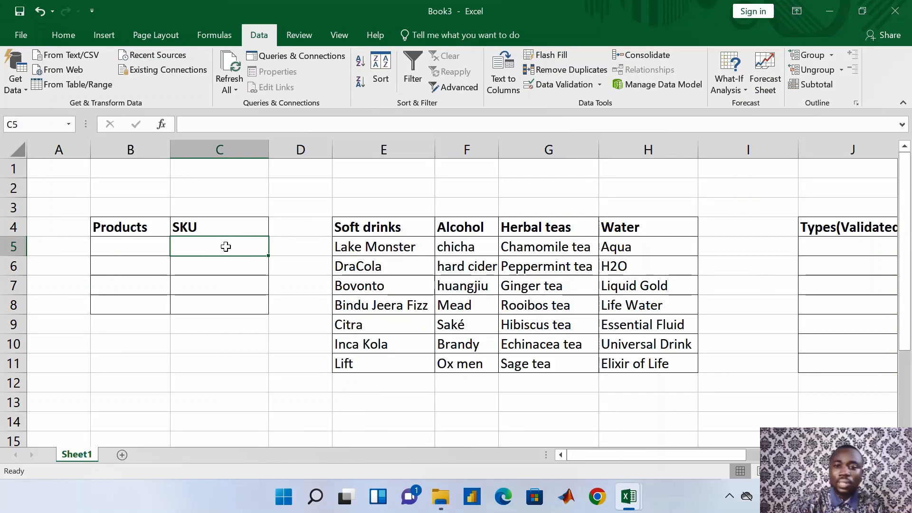
{"action": "left_click", "coordinate": [564, 84]}
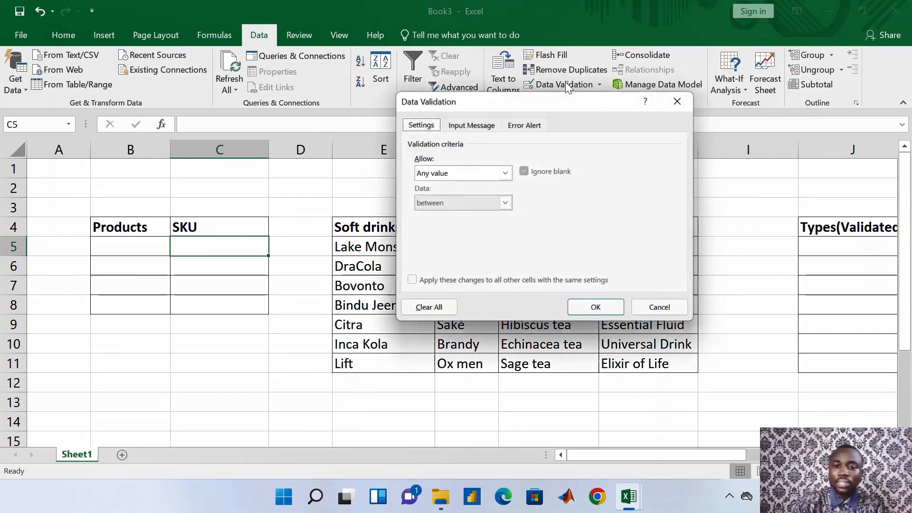
{"action": "left_click", "coordinate": [505, 172]}
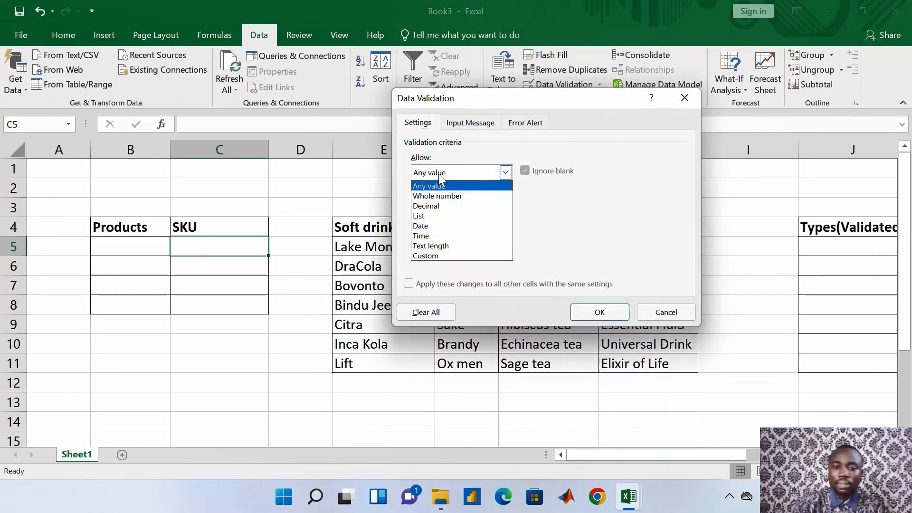
{"action": "left_click", "coordinate": [444, 214]}
{"action": "left_click", "coordinate": [453, 232]}
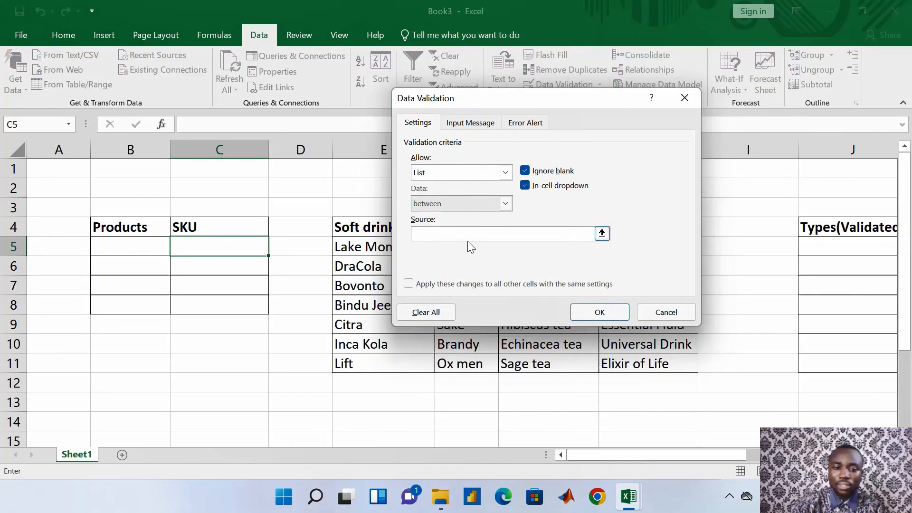
{"action": "scroll", "coordinate": [669, 446], "scroll_direction": "right", "scroll_amount": 5}
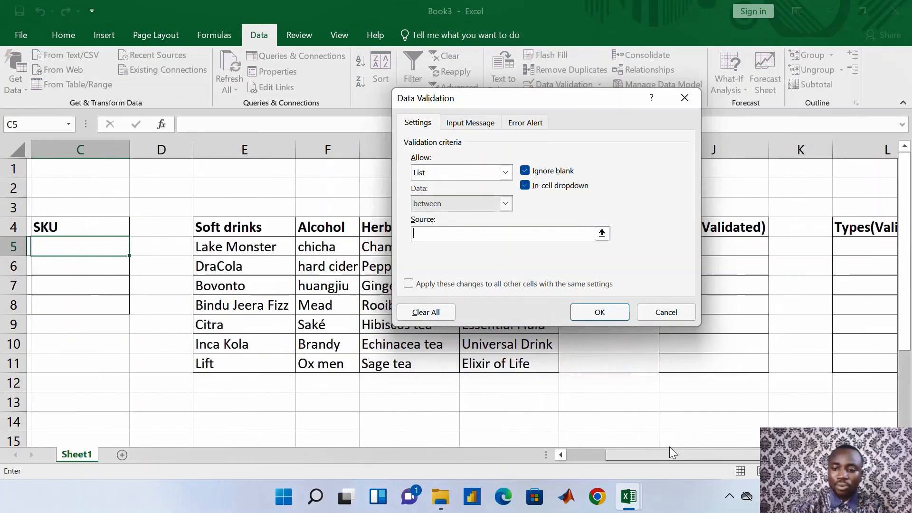
{"action": "scroll", "coordinate": [660, 447], "scroll_direction": "left", "scroll_amount": 3}
{"action": "left_click_drag", "start_coordinate": [783, 249], "coordinate": [790, 366]}
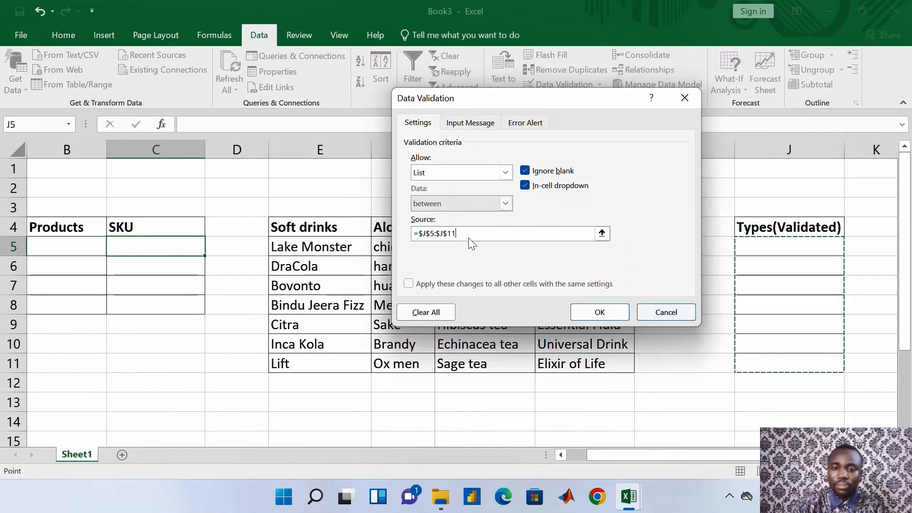
{"action": "left_click", "coordinate": [592, 313]}
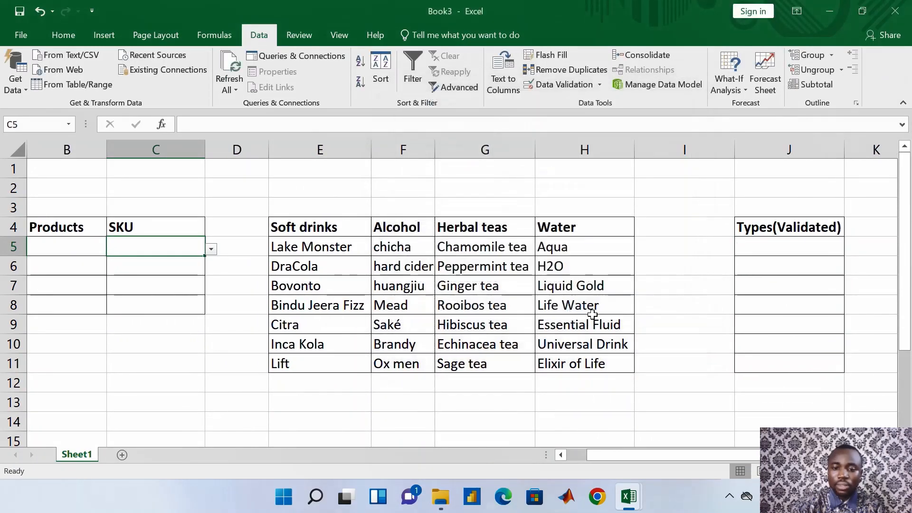
Add List data validation to SKU cell C6 with the source =$L$5:$L$11
{"action": "left_click", "coordinate": [181, 269]}
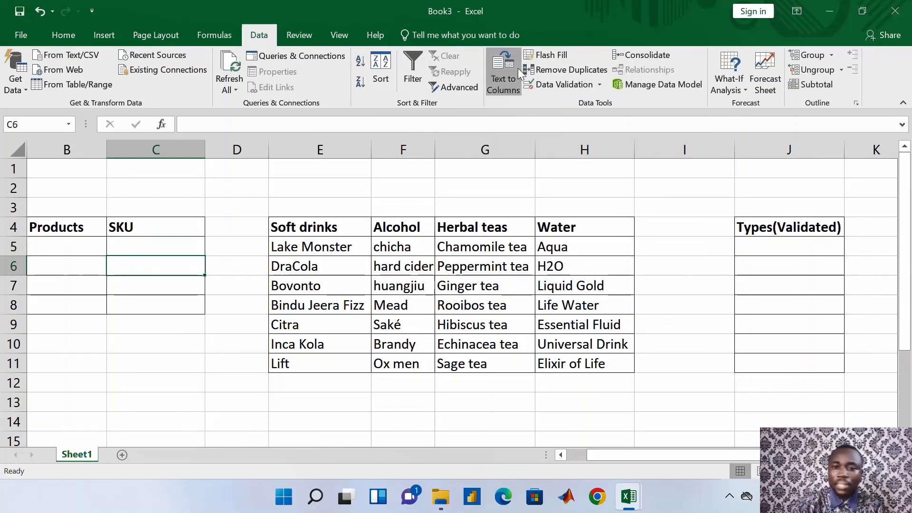
{"action": "left_click", "coordinate": [556, 83]}
{"action": "left_click", "coordinate": [457, 174]}
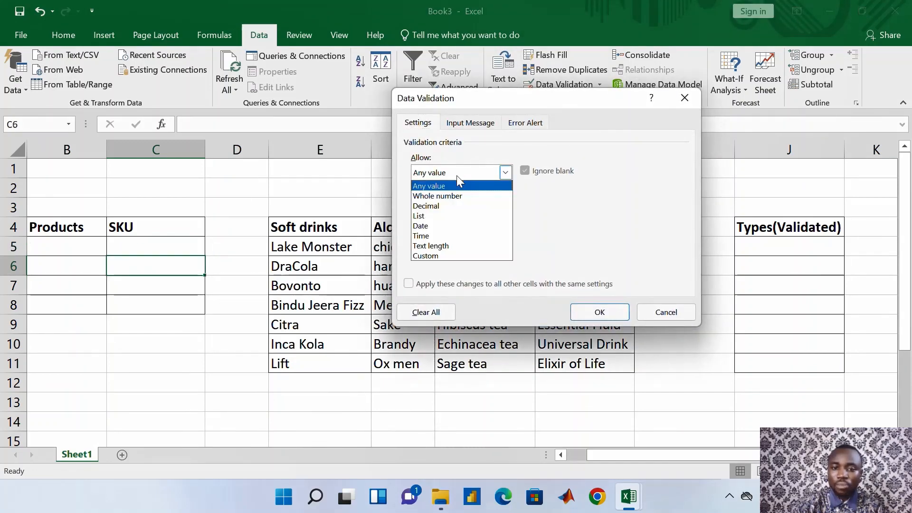
{"action": "left_click", "coordinate": [463, 214]}
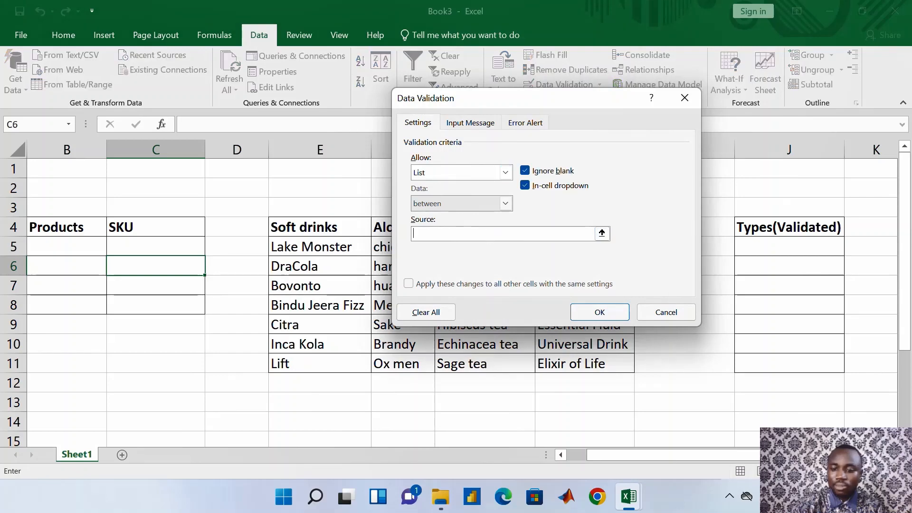
{"action": "left_click_drag", "start_coordinate": [617, 454], "coordinate": [657, 455]}
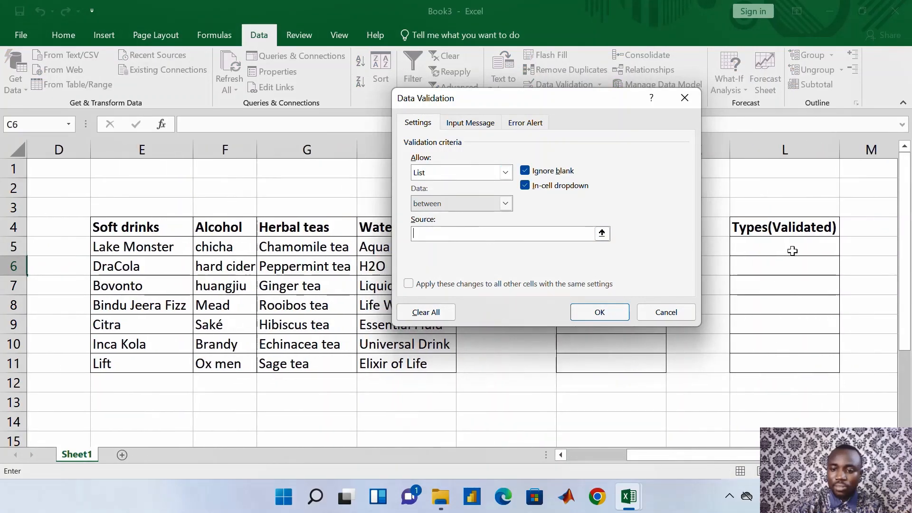
{"action": "left_click_drag", "start_coordinate": [792, 251], "coordinate": [798, 366]}
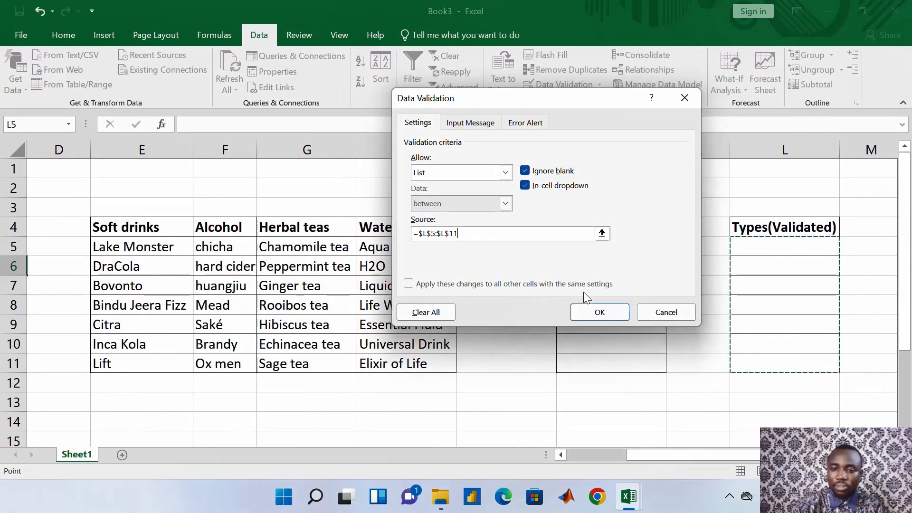
{"action": "left_click", "coordinate": [597, 312]}
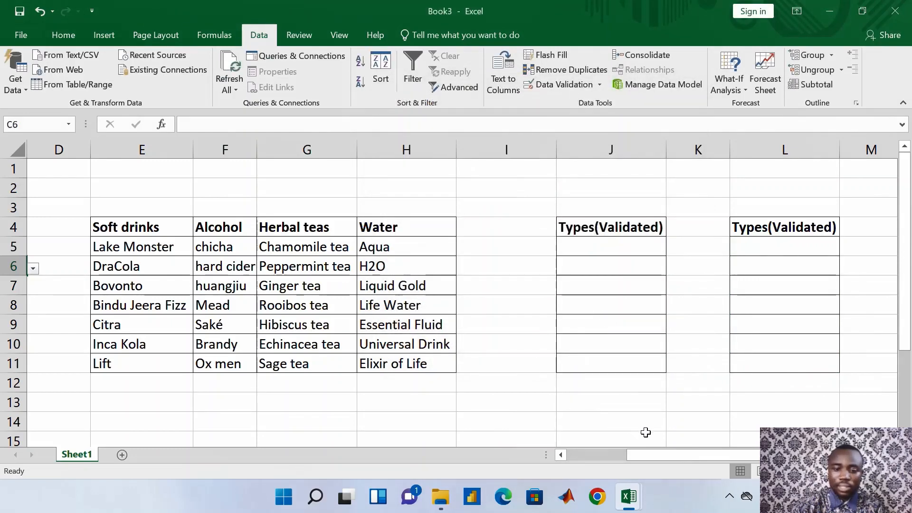
Add List data validation to SKU cell C7, using the third Types(Validated) range N5:N11 as the source
{"action": "left_click_drag", "start_coordinate": [661, 454], "coordinate": [588, 454]}
{"action": "left_click", "coordinate": [243, 289]}
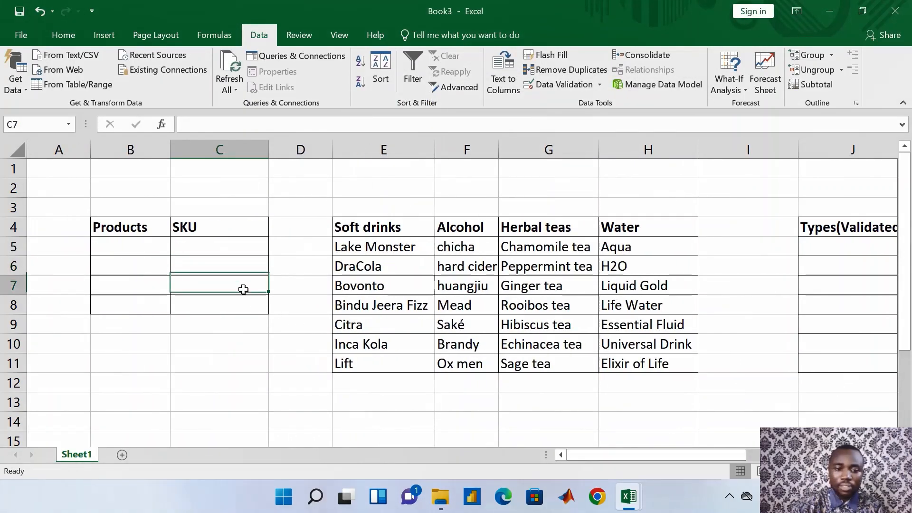
{"action": "left_click", "coordinate": [565, 84]}
{"action": "left_click", "coordinate": [454, 174]}
{"action": "left_click", "coordinate": [454, 216]}
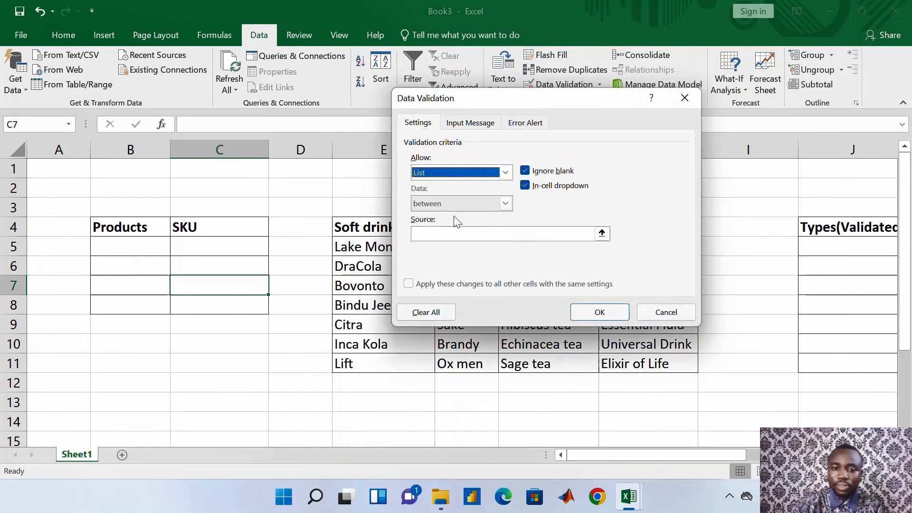
{"action": "left_click", "coordinate": [463, 236]}
{"action": "left_click_drag", "start_coordinate": [700, 451], "coordinate": [800, 452]}
{"action": "left_click_drag", "start_coordinate": [794, 249], "coordinate": [797, 361]}
{"action": "left_click", "coordinate": [599, 311]}
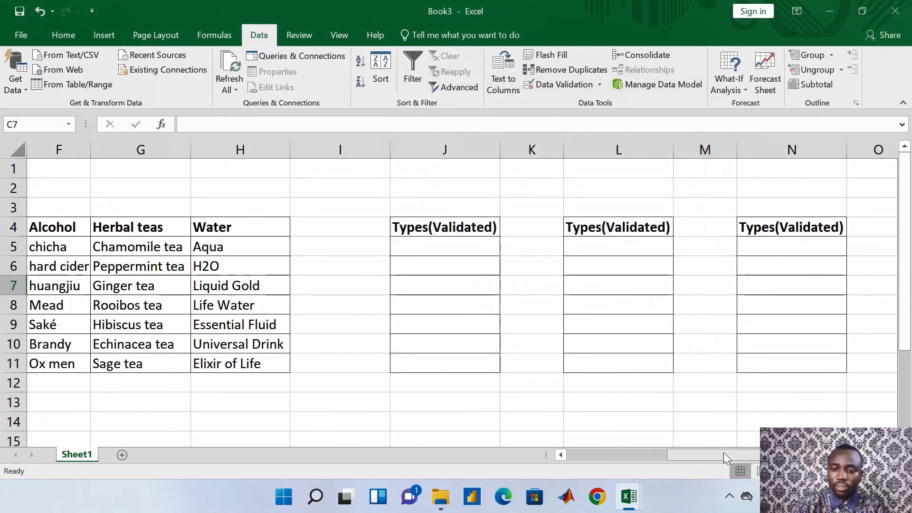
Add List data validation to SKU cell C8 with the source =$P$5:$P$11
{"action": "left_click_drag", "start_coordinate": [723, 452], "coordinate": [622, 452]}
{"action": "left_click", "coordinate": [235, 312]}
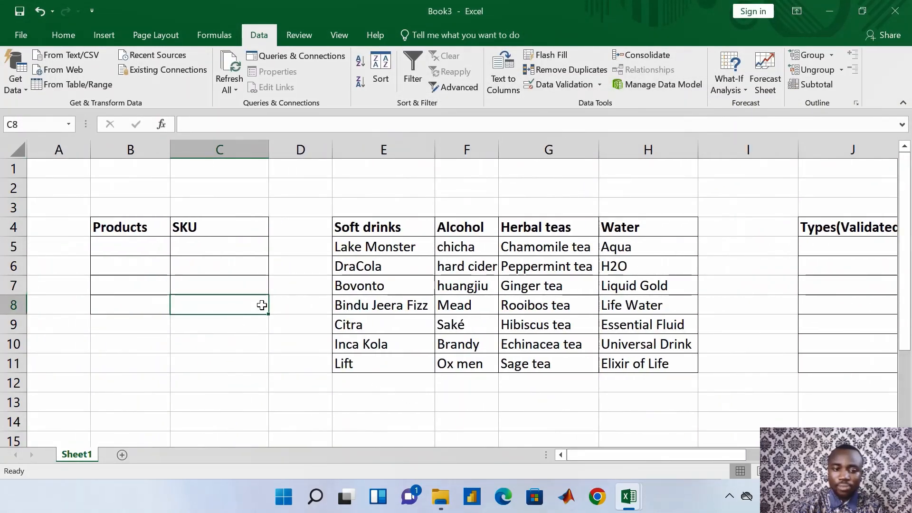
{"action": "left_click", "coordinate": [571, 84]}
{"action": "left_click", "coordinate": [453, 177]}
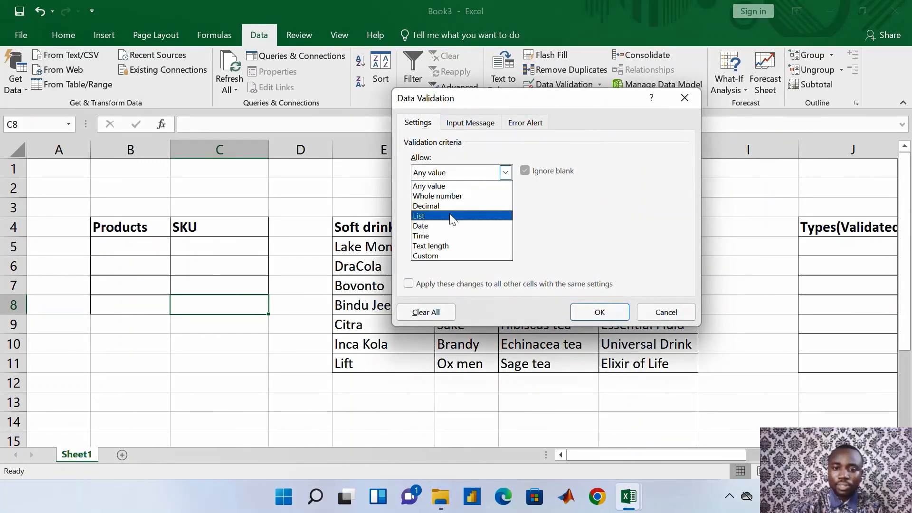
{"action": "left_click", "coordinate": [451, 213]}
{"action": "left_click", "coordinate": [471, 234]}
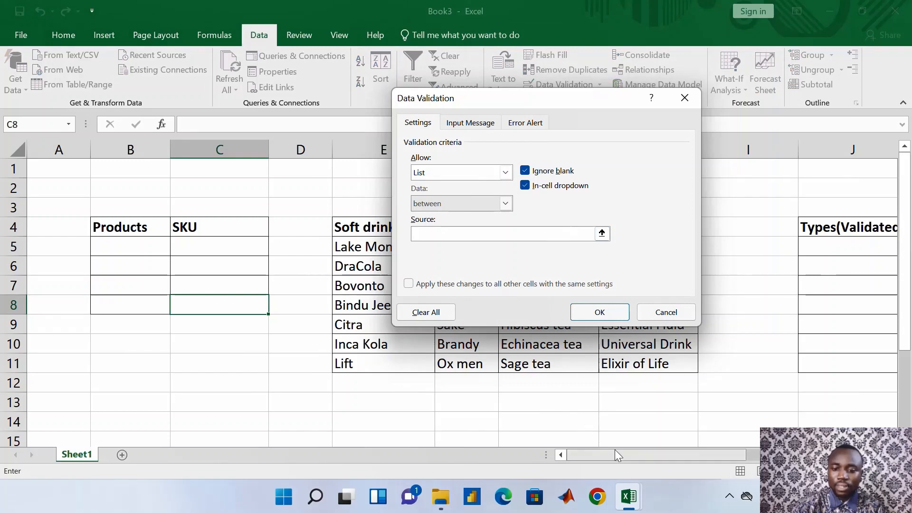
{"action": "left_click_drag", "start_coordinate": [618, 451], "coordinate": [763, 444]}
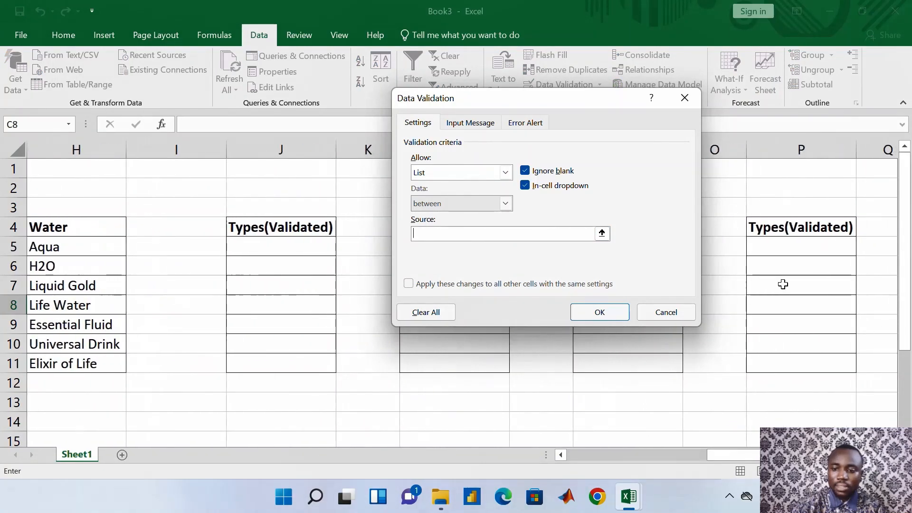
{"action": "left_click_drag", "start_coordinate": [798, 243], "coordinate": [802, 365]}
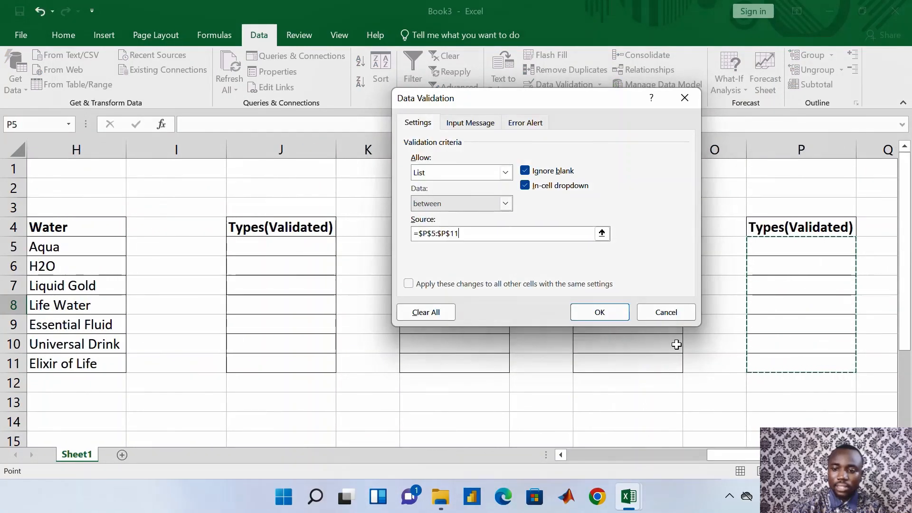
{"action": "left_click", "coordinate": [602, 313]}
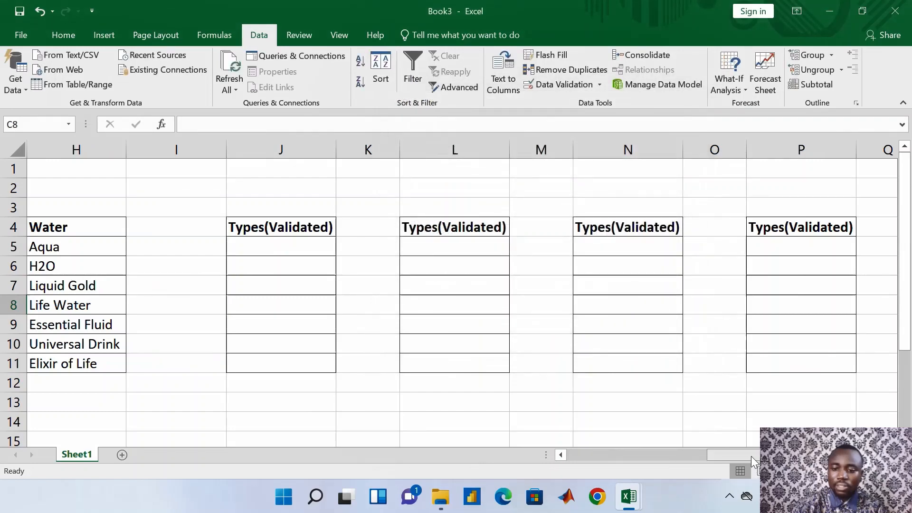
Choose Soft drinks as the product in B5 and check the SKU options offered in C5
{"action": "left_click_drag", "start_coordinate": [751, 455], "coordinate": [569, 453]}
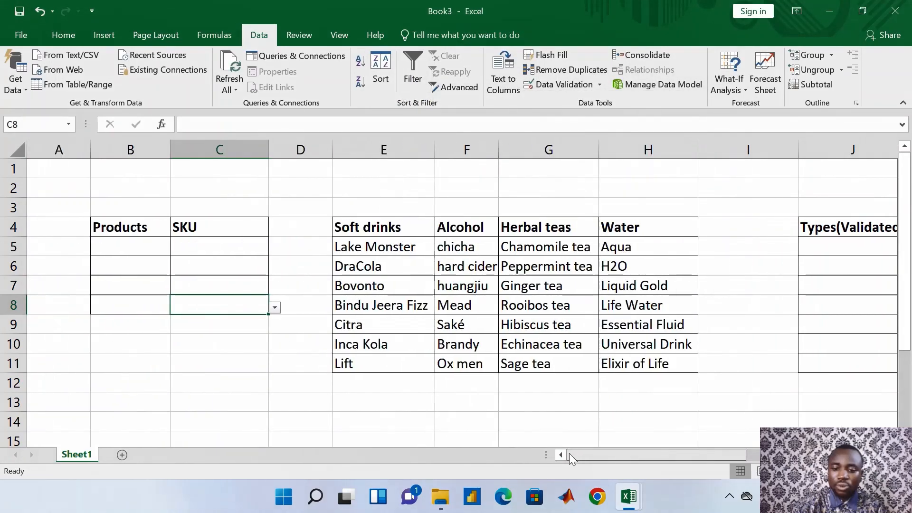
{"action": "left_click", "coordinate": [212, 245]}
{"action": "left_click", "coordinate": [148, 243]}
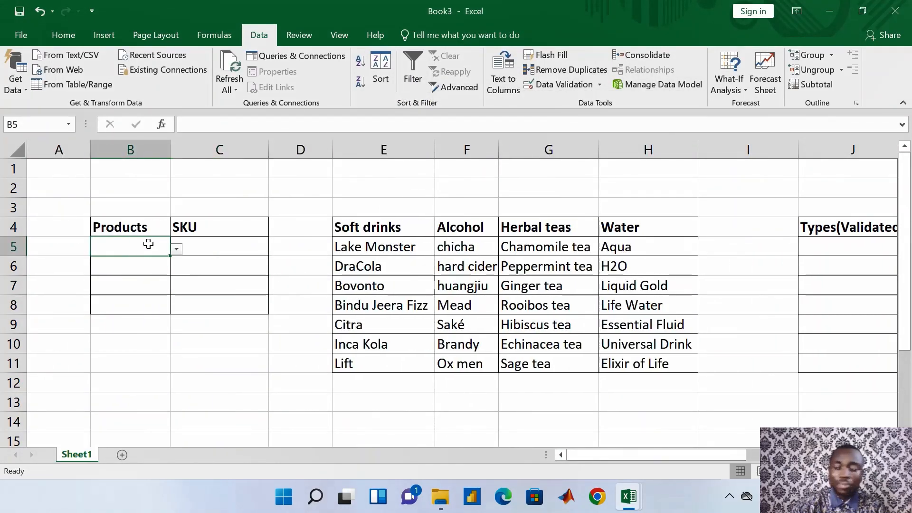
{"action": "left_click", "coordinate": [177, 248]}
{"action": "left_click", "coordinate": [157, 264]}
{"action": "left_click", "coordinate": [245, 247]}
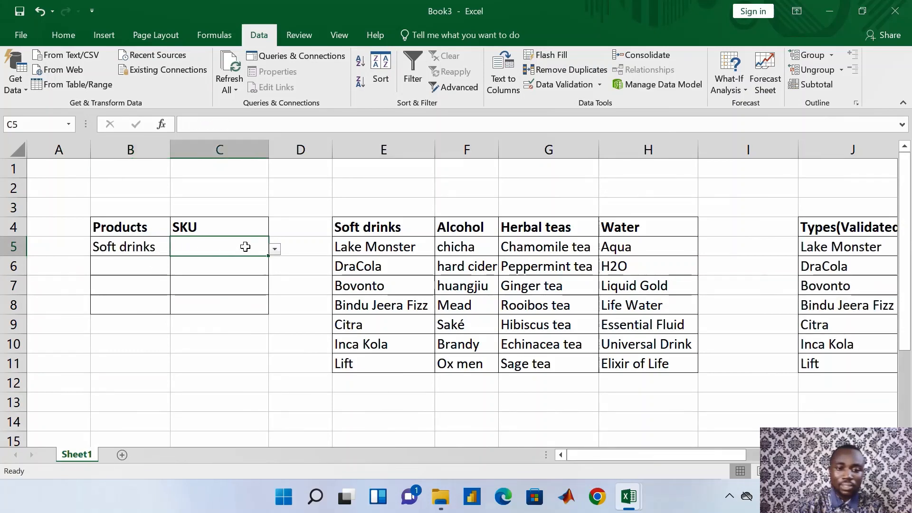
{"action": "left_click", "coordinate": [275, 249]}
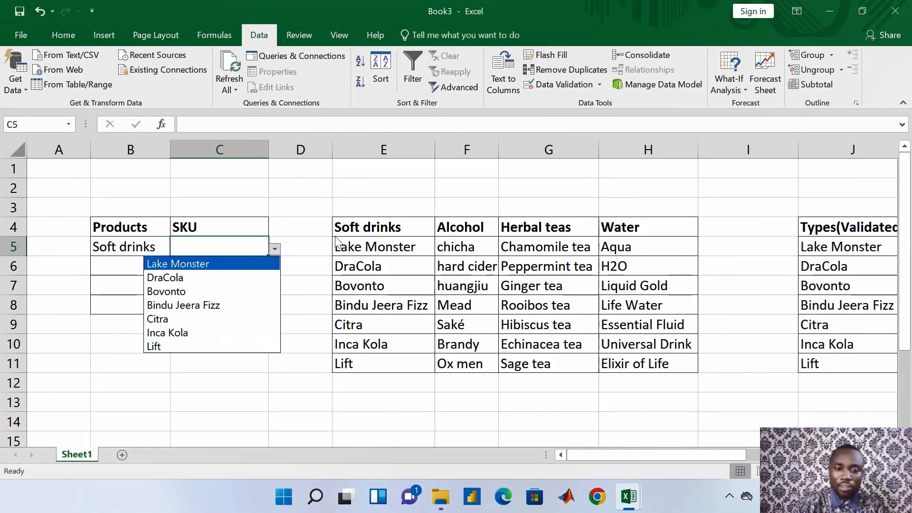
{"action": "left_click", "coordinate": [239, 246]}
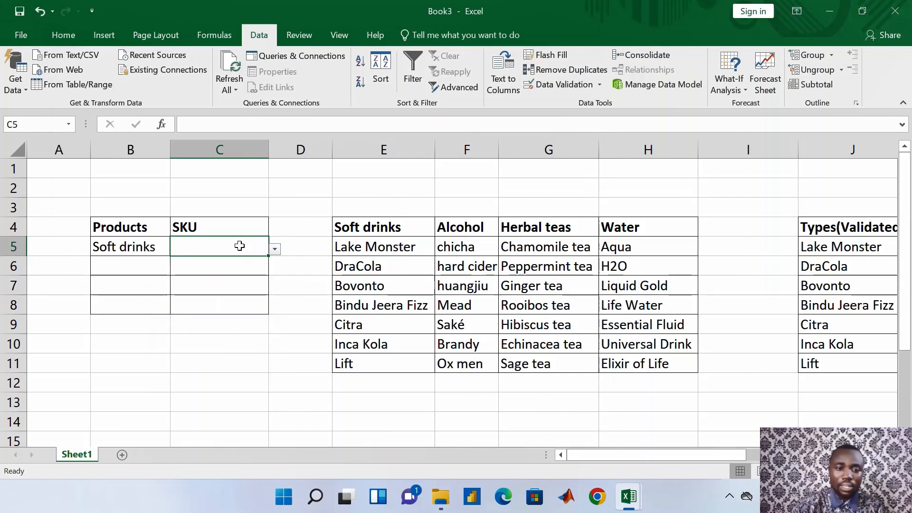
Choose Alcohol as the product in B6 and show the SKU options offered in C6
{"action": "left_click", "coordinate": [158, 269]}
{"action": "left_click", "coordinate": [176, 269]}
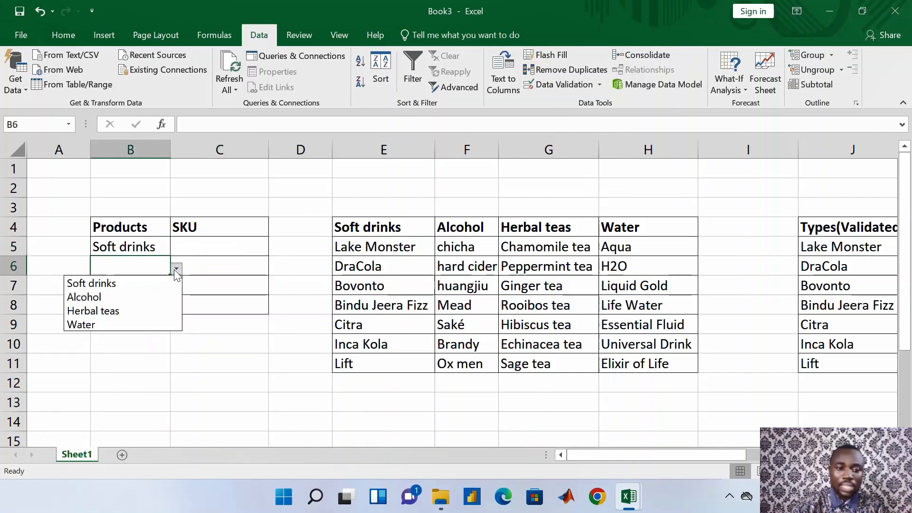
{"action": "key", "text": "Escape"}
{"action": "left_click", "coordinate": [225, 266]}
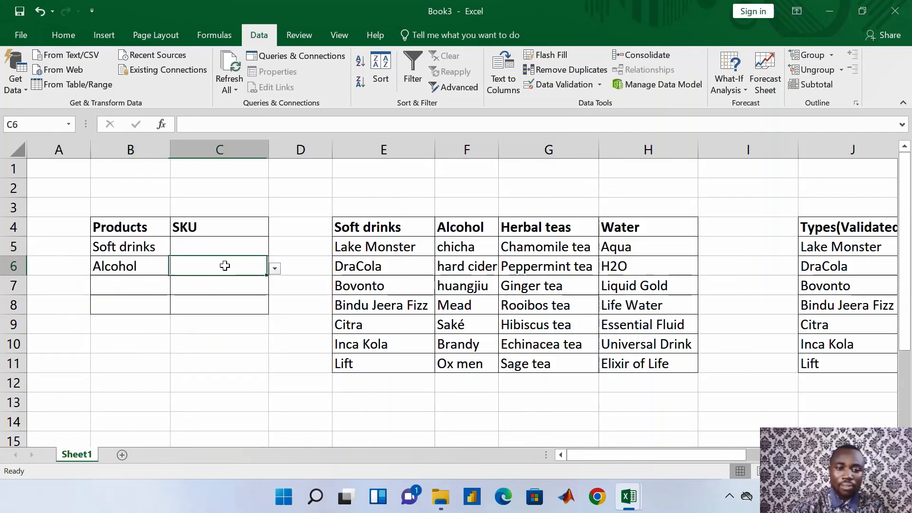
{"action": "left_click", "coordinate": [275, 268]}
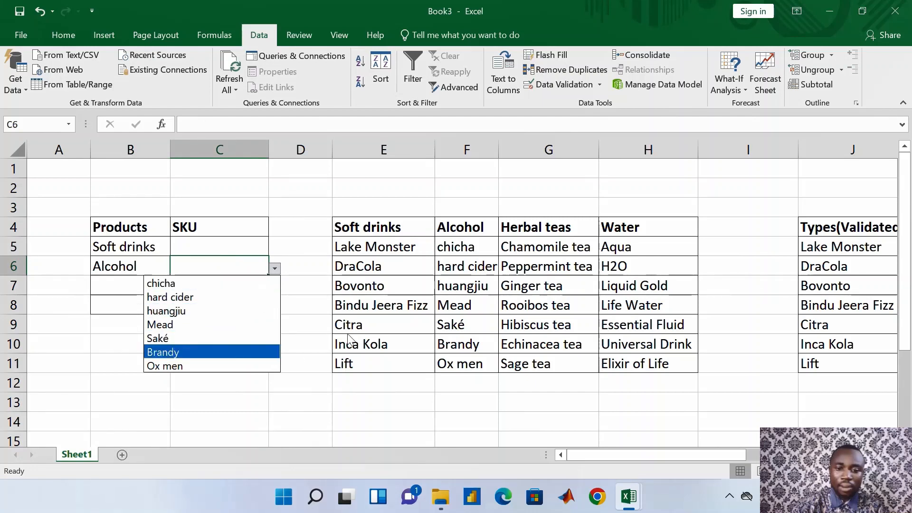
Choose Water as the product in B7 and check the SKU options offered in C7
{"action": "left_click", "coordinate": [216, 271]}
{"action": "left_click", "coordinate": [149, 289]}
{"action": "left_click", "coordinate": [176, 288]}
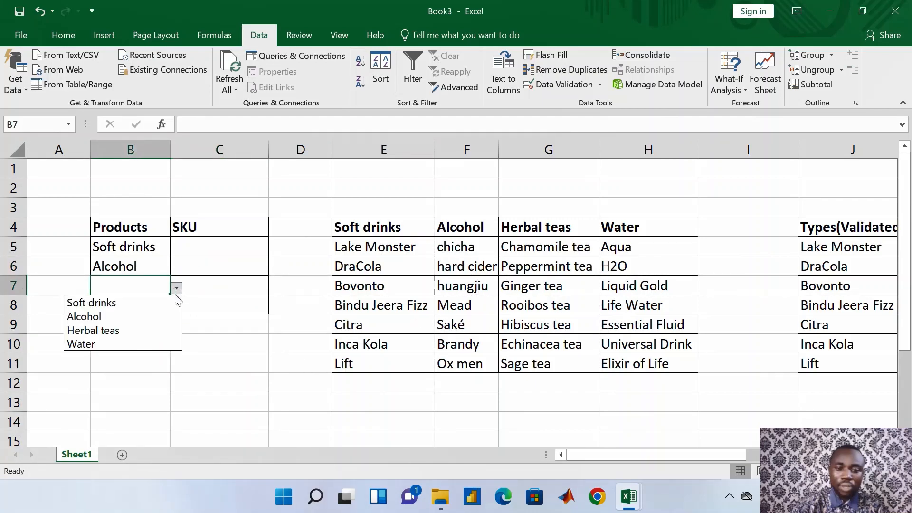
{"action": "left_click", "coordinate": [161, 343]}
{"action": "left_click", "coordinate": [224, 286]}
{"action": "left_click", "coordinate": [275, 289]}
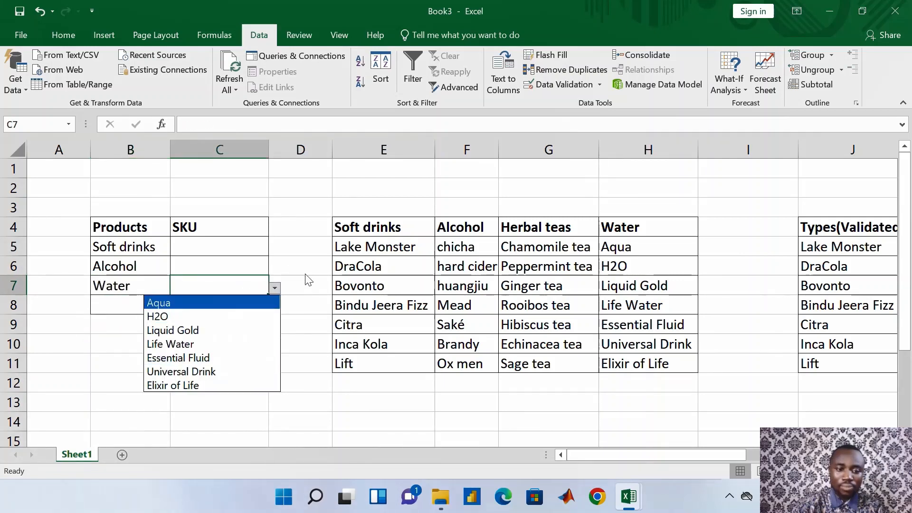
{"action": "key", "text": "Escape"}
Choose Herbal teas as the product in B8 and Ginger tea as its SKU in C8
{"action": "left_click", "coordinate": [155, 305]}
{"action": "left_click", "coordinate": [177, 311]}
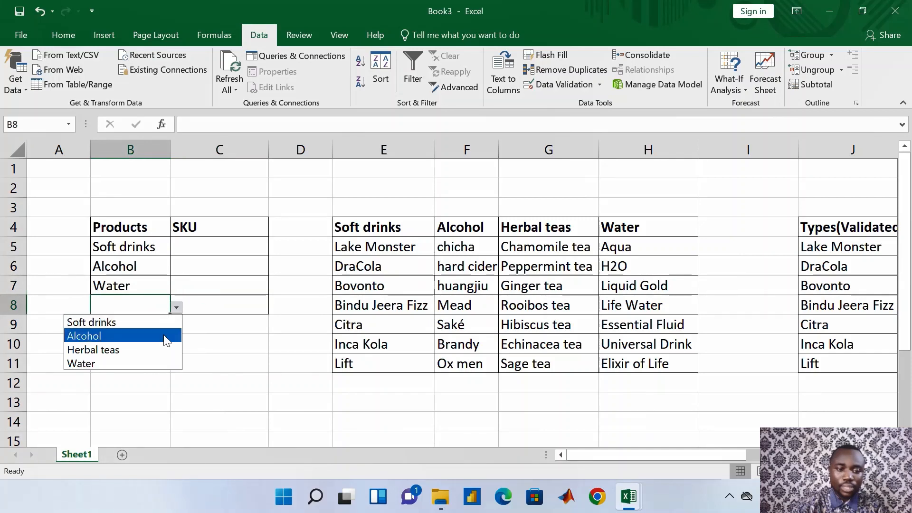
{"action": "left_click", "coordinate": [161, 351]}
{"action": "left_click", "coordinate": [237, 306]}
{"action": "left_click", "coordinate": [274, 307]}
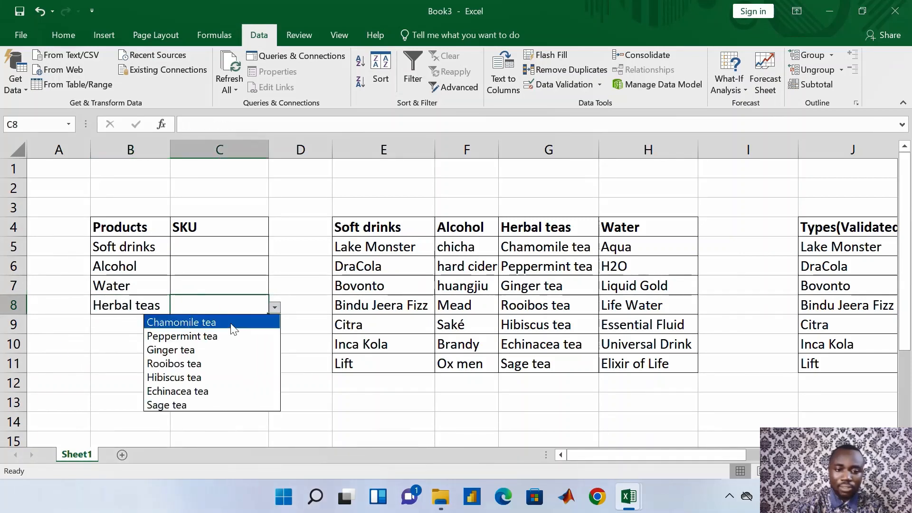
{"action": "left_click", "coordinate": [213, 349]}
Choose Liquid Gold as the SKU for Water in C7 and huangjiu as the SKU for Alcohol in C6
{"action": "left_click", "coordinate": [244, 282]}
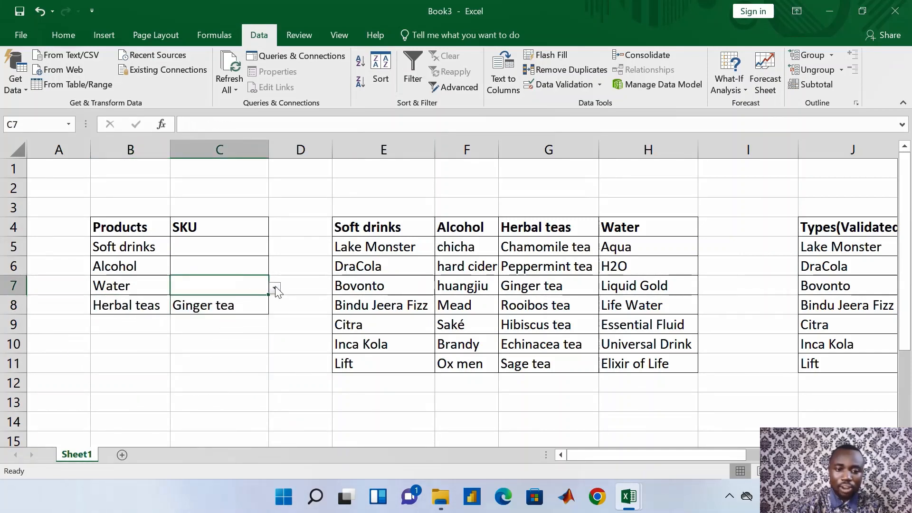
{"action": "left_click", "coordinate": [274, 288]}
{"action": "left_click", "coordinate": [216, 329]}
{"action": "left_click", "coordinate": [234, 265]}
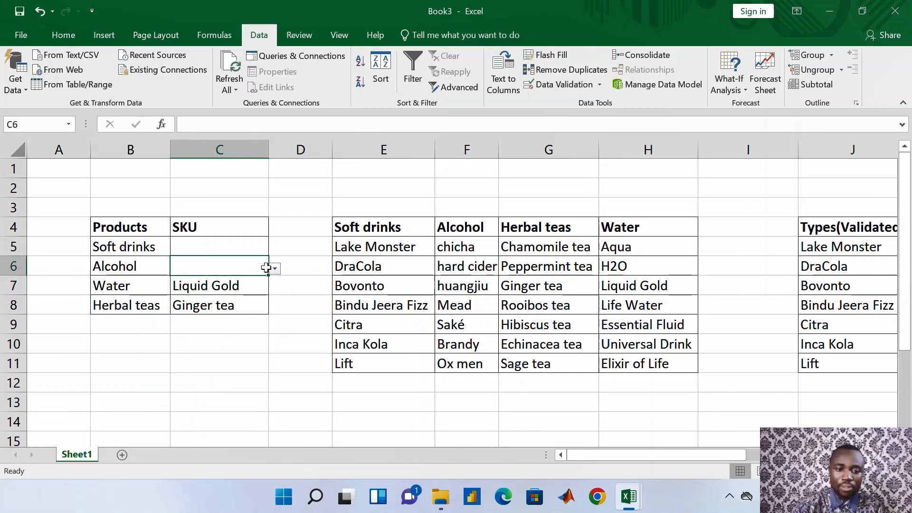
{"action": "left_click", "coordinate": [274, 269]}
{"action": "left_click", "coordinate": [209, 313]}
Select the SKU cell C5 of the Soft drinks row
{"action": "left_click", "coordinate": [218, 246]}
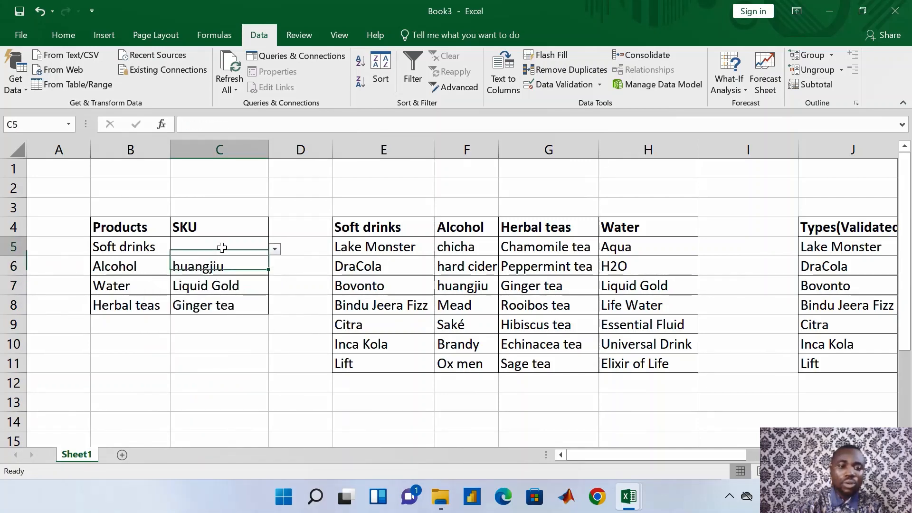